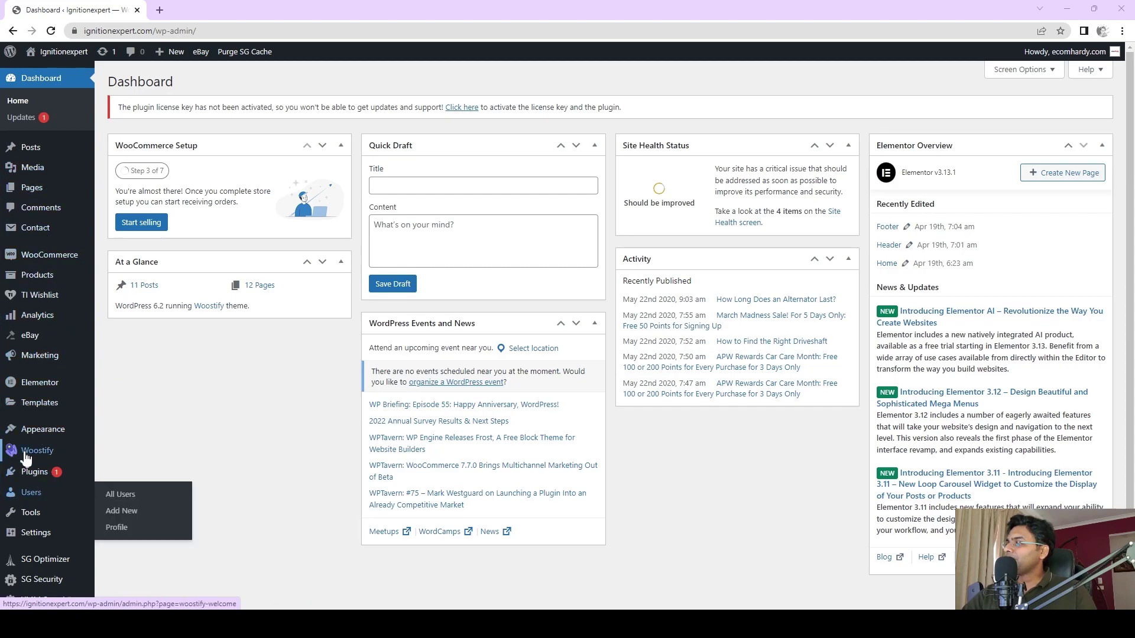
Search Plugins > Add New for the Force Authentification Before Checkout for WooCommerce plugin.
mouse_move(50, 472)
left_click(120, 495)
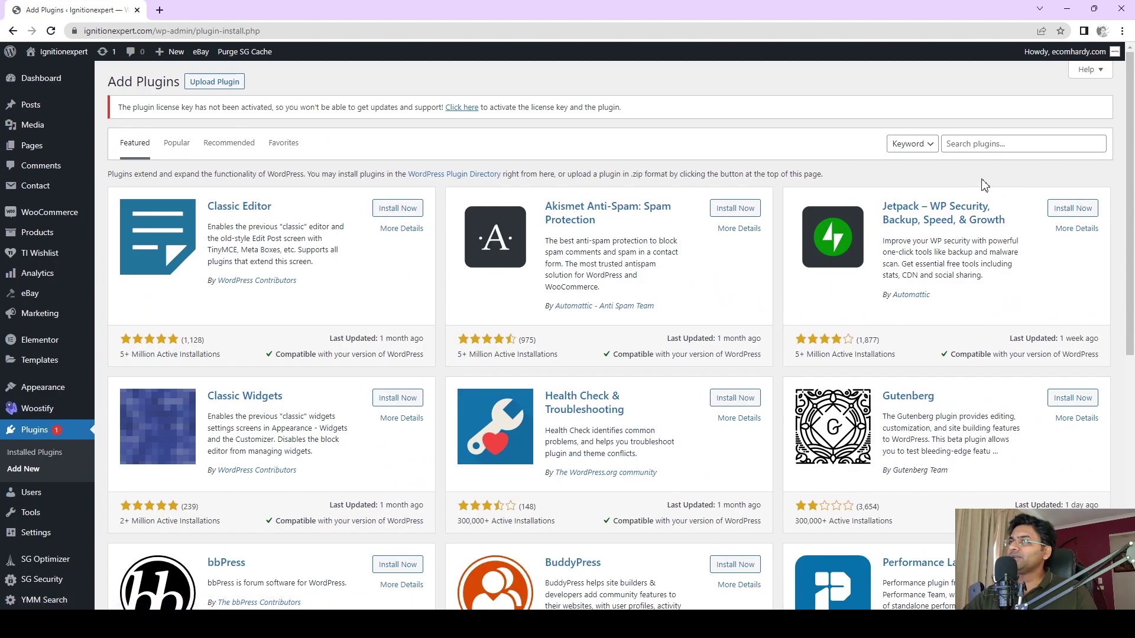
right_click(991, 144)
left_click(929, 231)
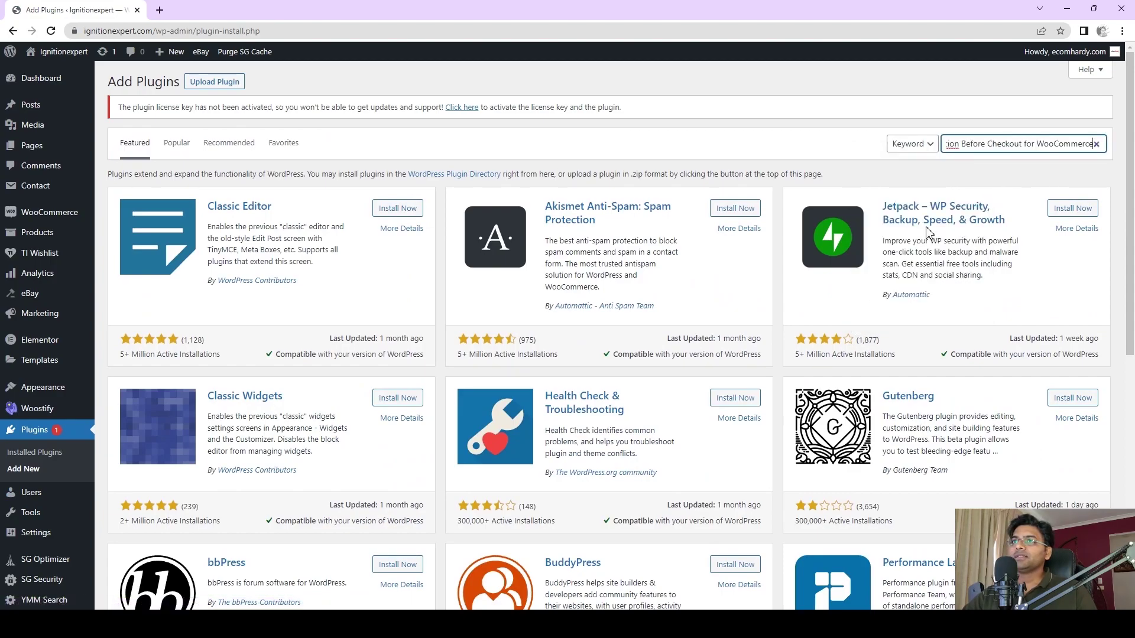
left_click_drag(987, 146, 938, 155)
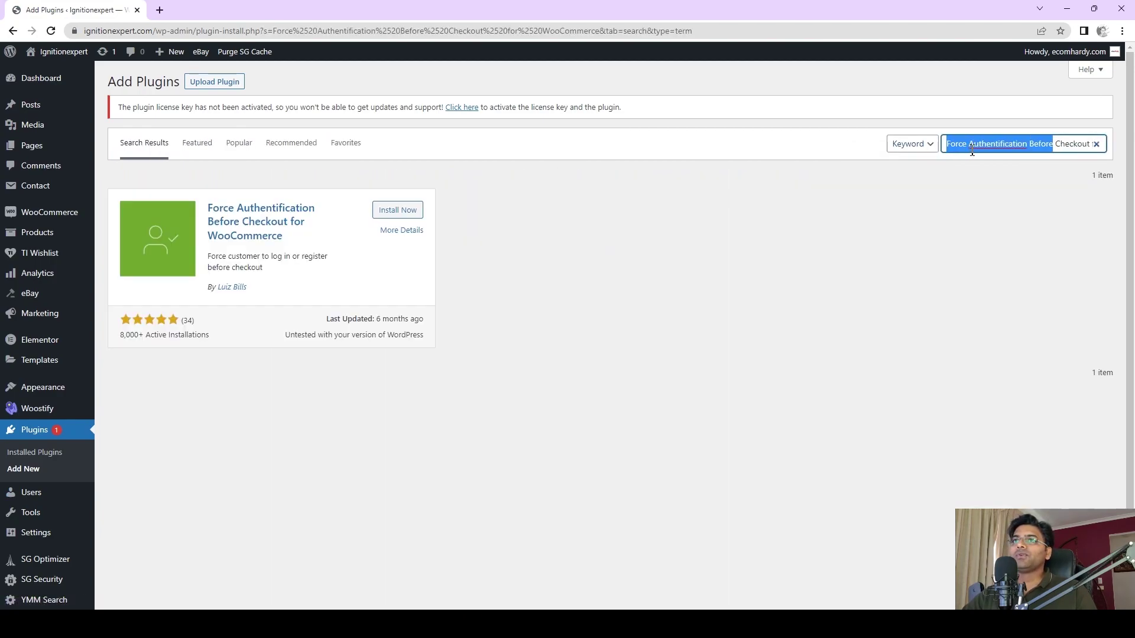
left_click(1030, 149)
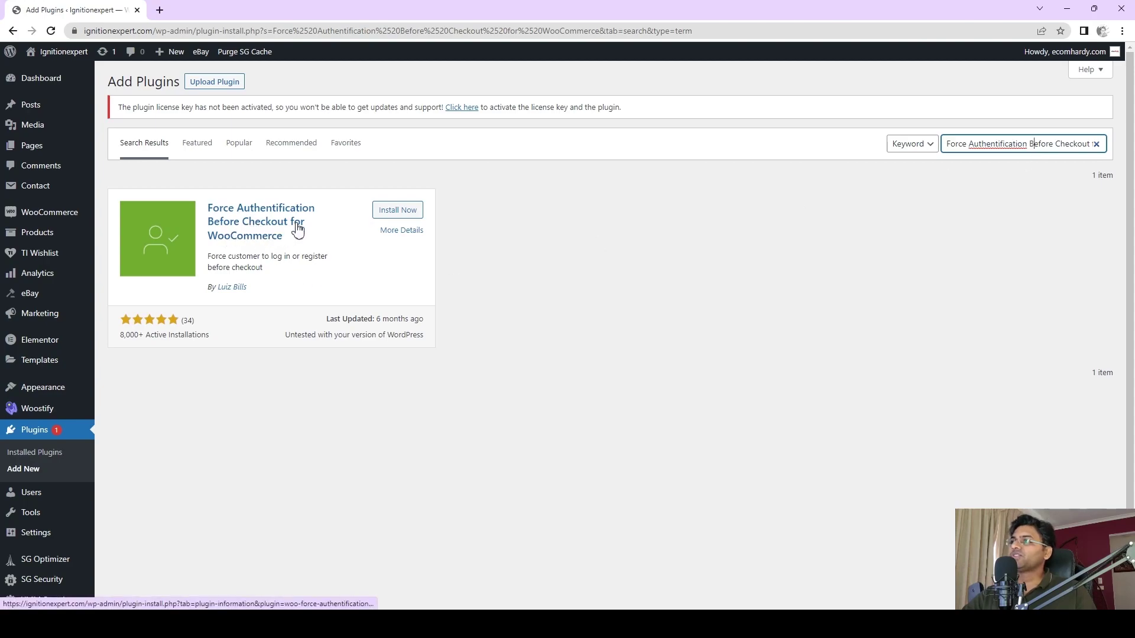
Review the plugin's result card, then install Force Authentification Before Checkout.
left_click(473, 260)
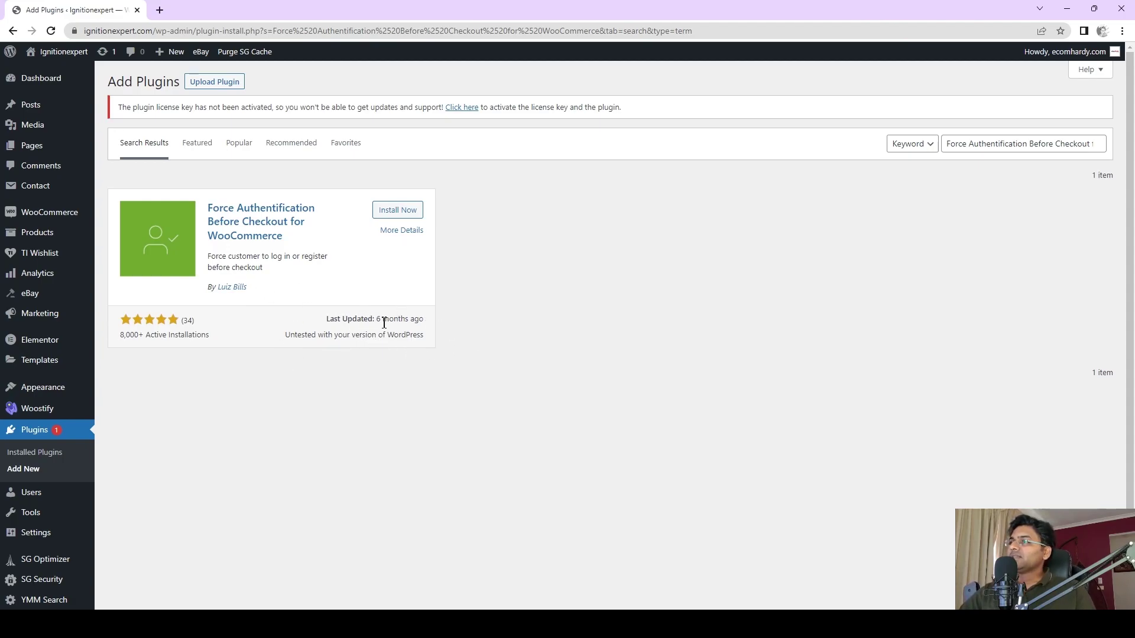
left_click_drag(390, 324, 428, 329)
left_click(411, 332)
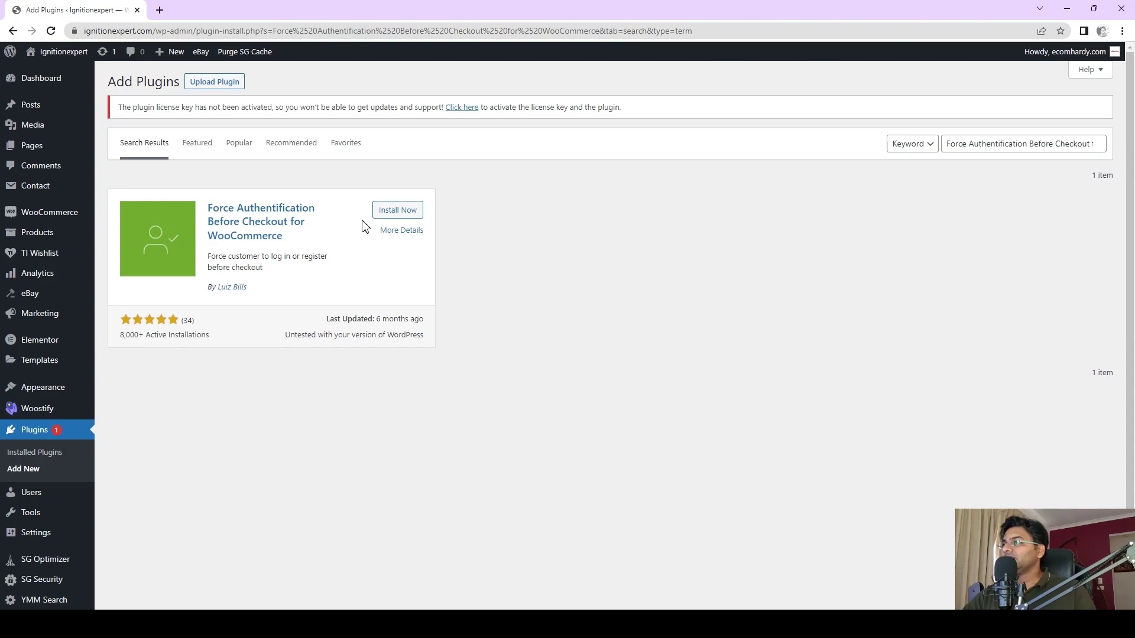
left_click(398, 213)
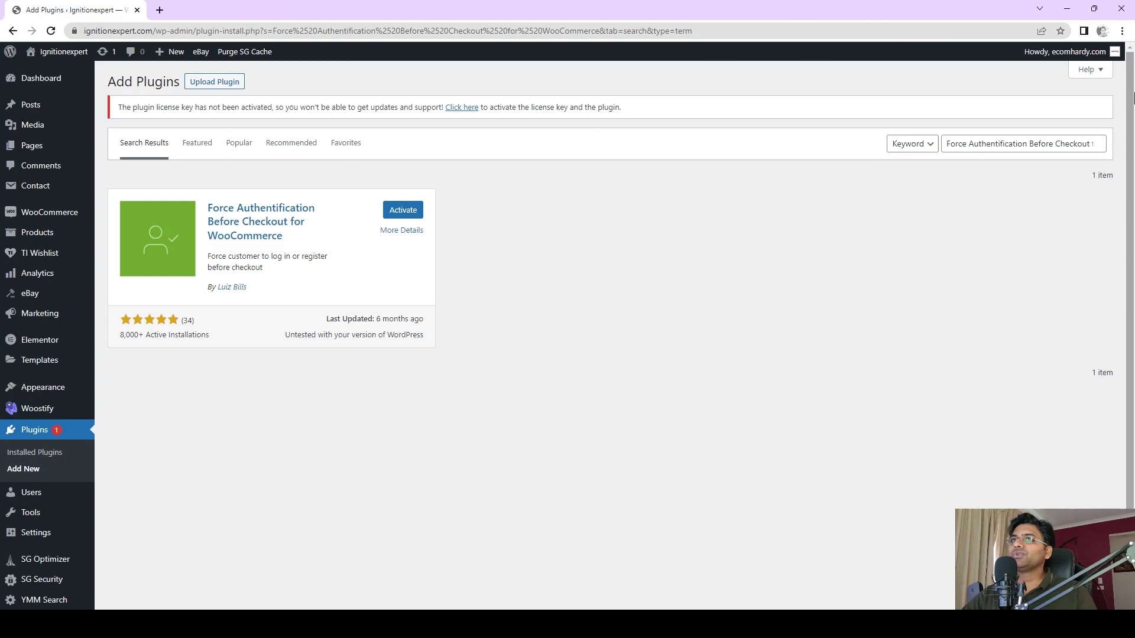
Load the ignitionexpert.com storefront in a new Incognito window and browse its products.
left_click(1122, 31)
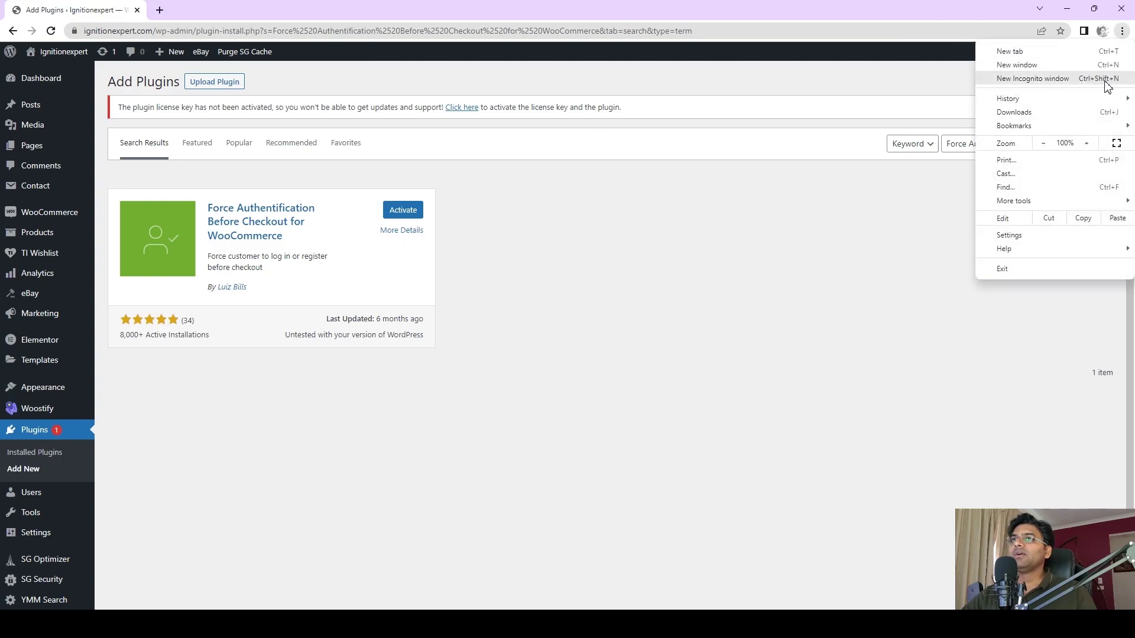
left_click(1055, 82)
type("ignitionexpert.com")
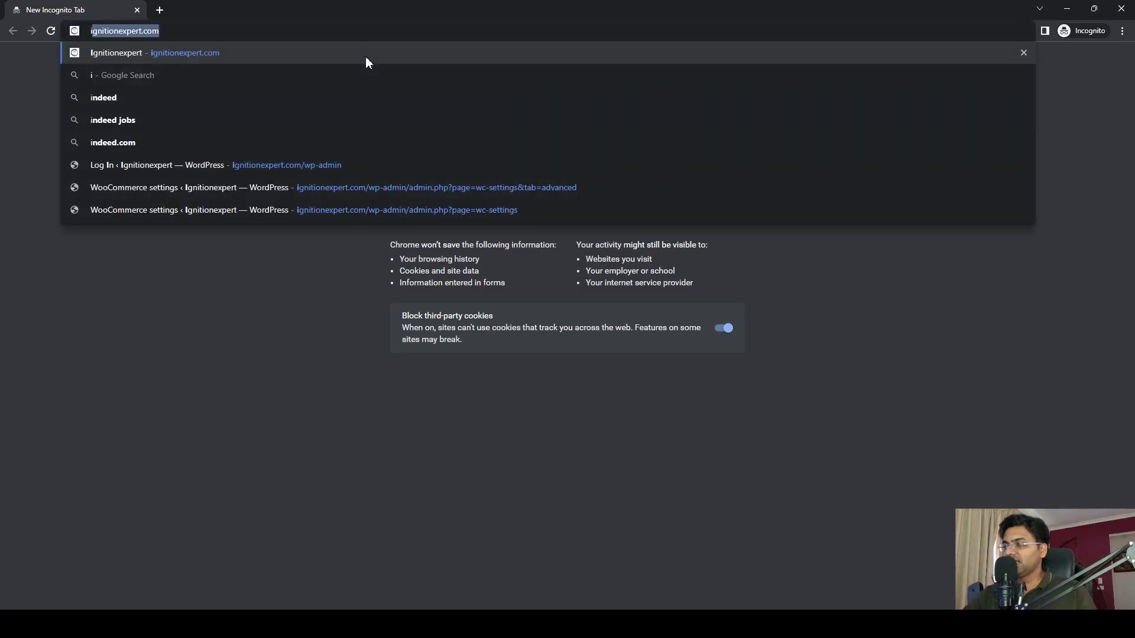
left_click(361, 57)
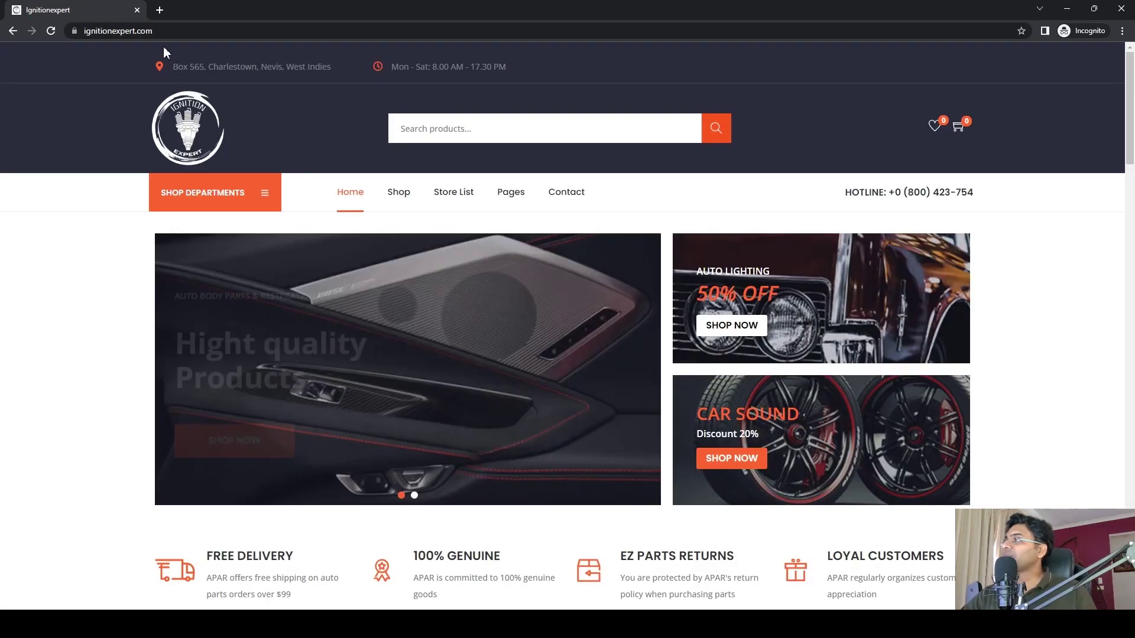
mouse_move(397, 218)
scroll(414, 207, "down", 1)
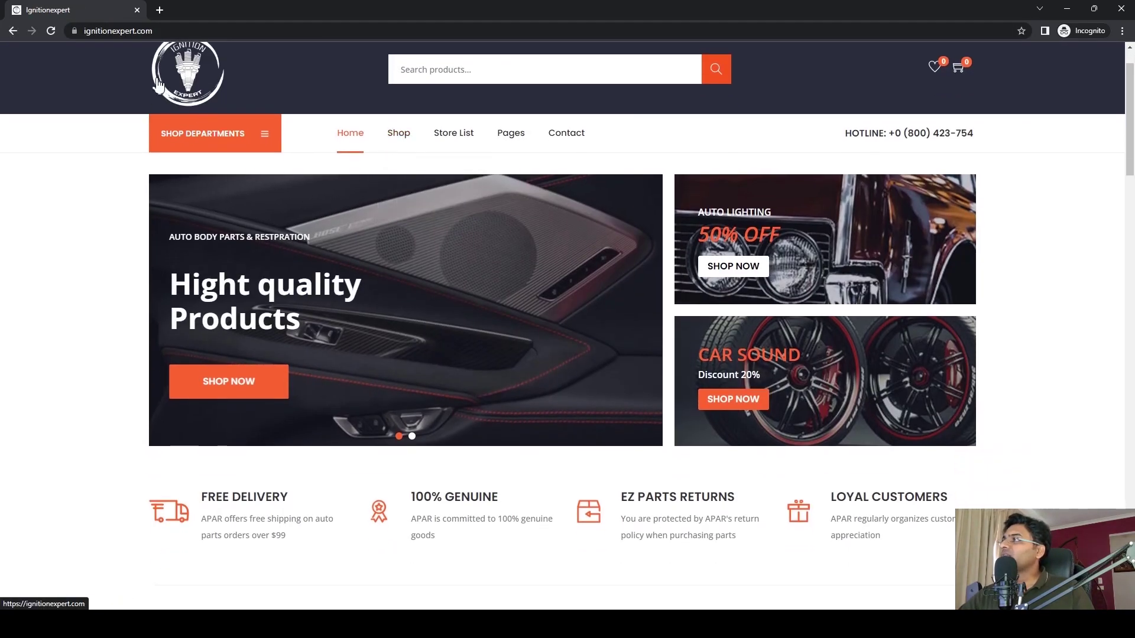
scroll(511, 220, "down", 4)
scroll(512, 219, "down", 7)
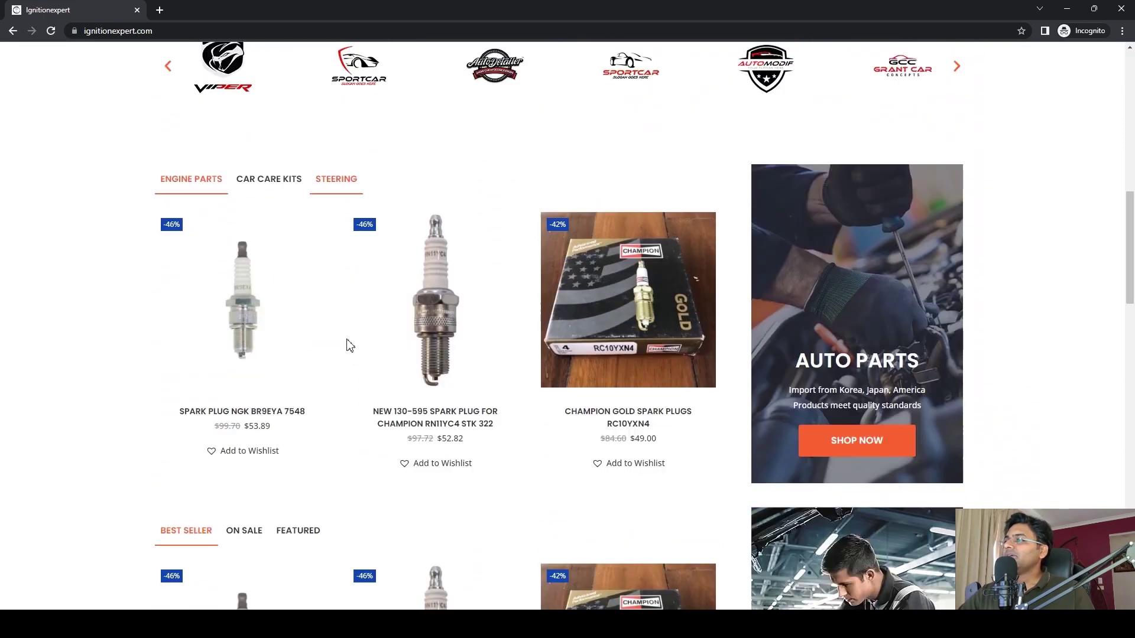
Add the SPARK PLUG NGK BR9EYA 7548 to the cart and go to the guest checkout form.
left_click(249, 297)
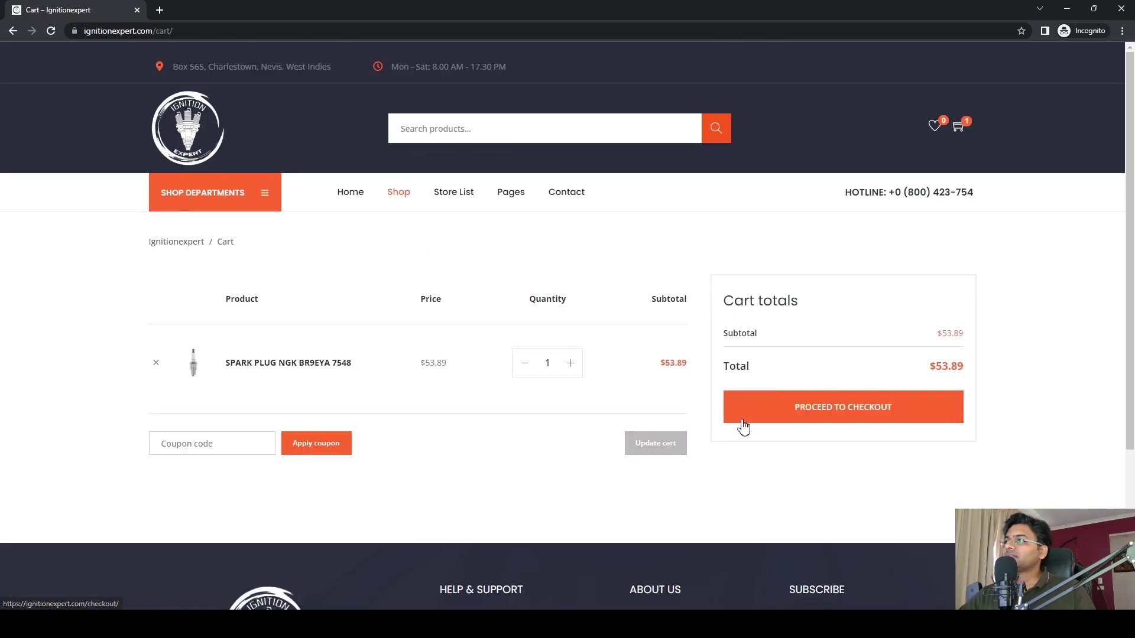
left_click(828, 408)
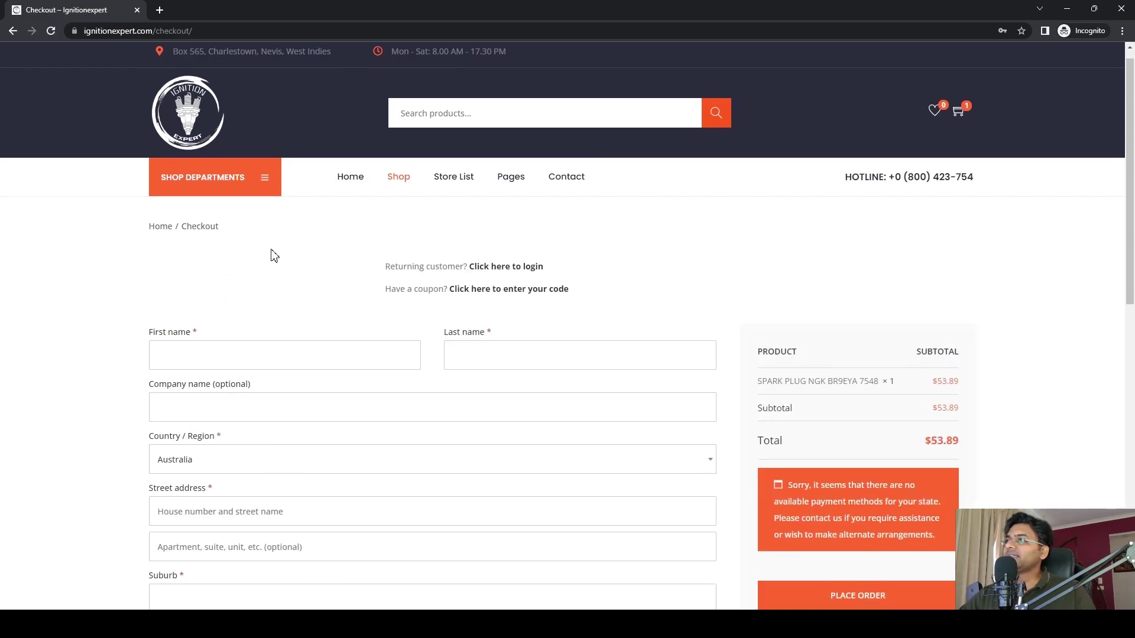
scroll(412, 140, "down", 2)
scroll(412, 141, "down", 10)
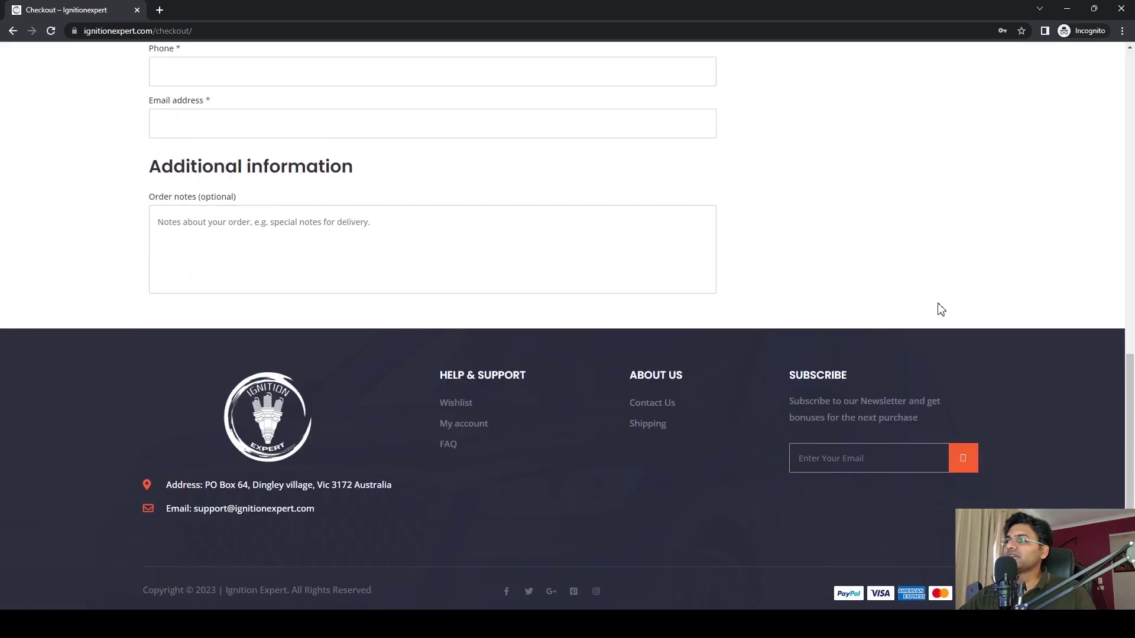
scroll(950, 324, "up", 12)
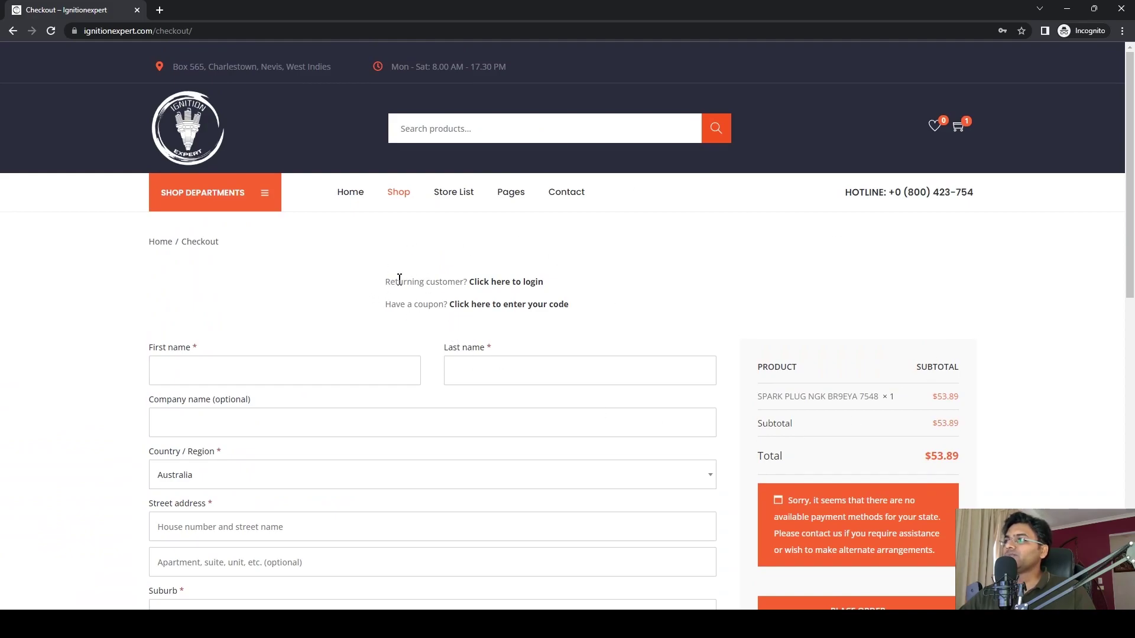
left_click_drag(388, 282, 547, 284)
left_click(580, 293)
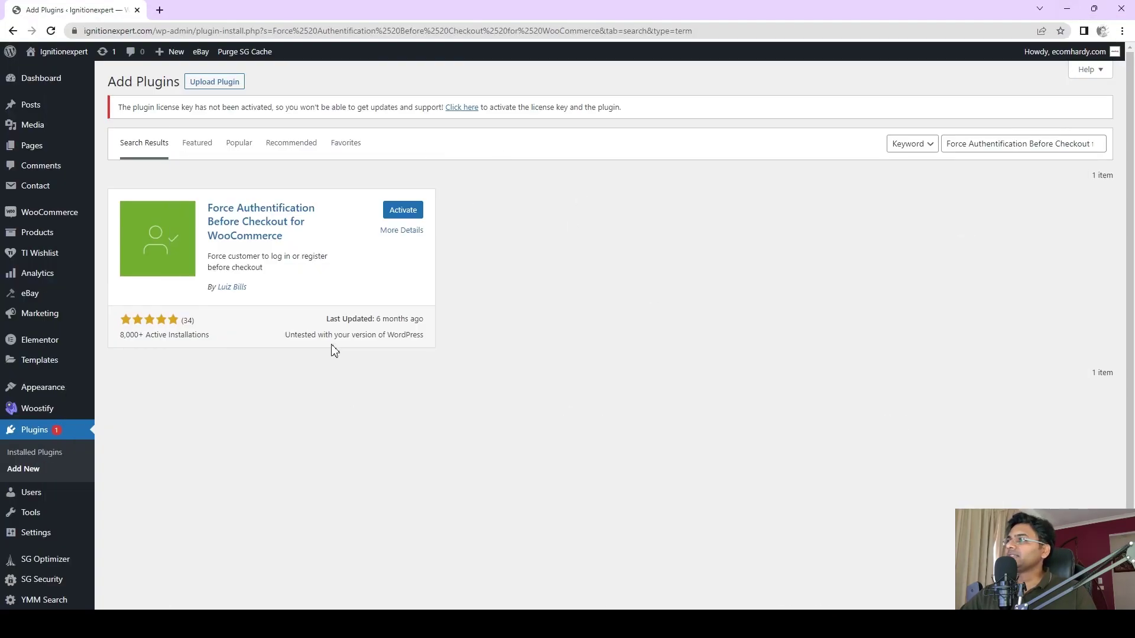
Activate Force Authentification Before Checkout and purge the SiteGround cache.
left_click(401, 213)
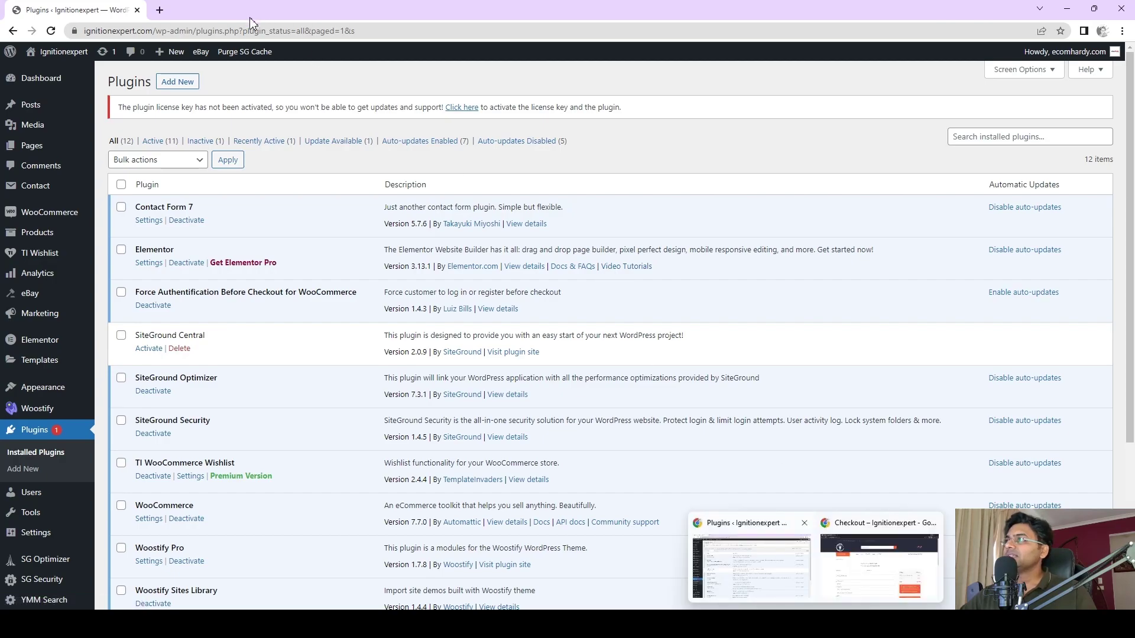
left_click(244, 52)
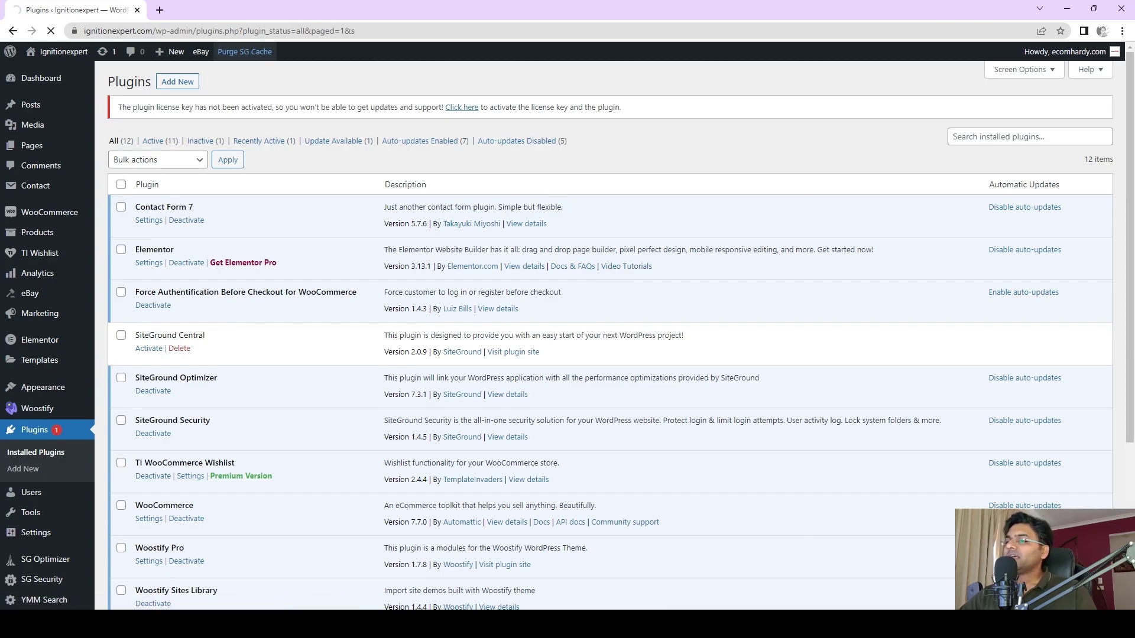
Reload checkout and revisit the cart to confirm it redirects to login/register, then minimize the store window.
mouse_move(815, 629)
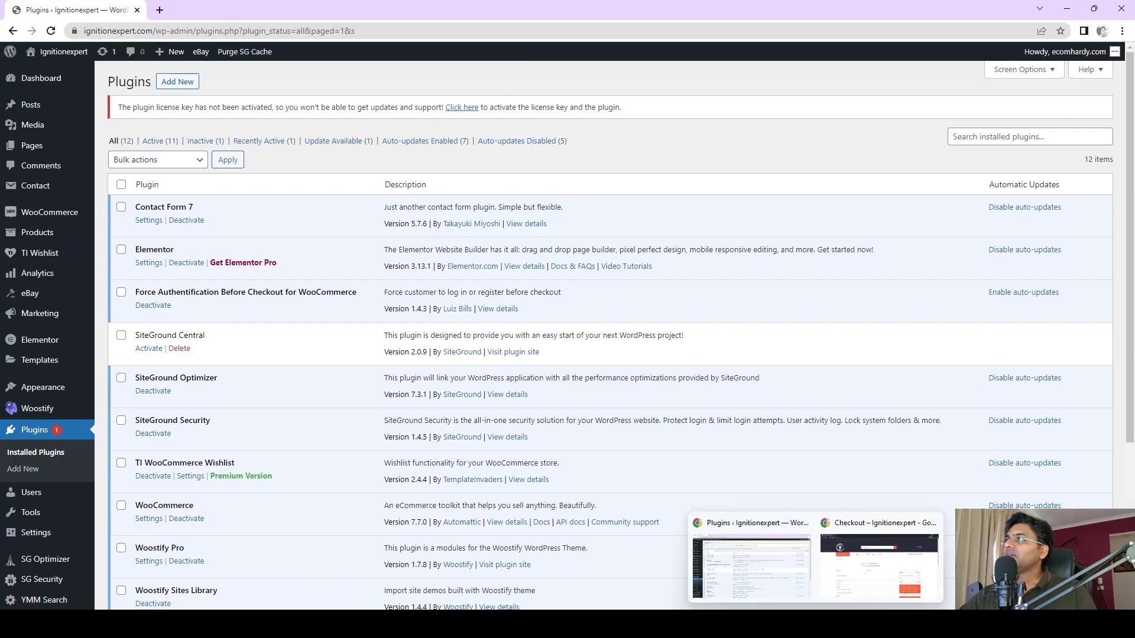
left_click(857, 570)
key("F5")
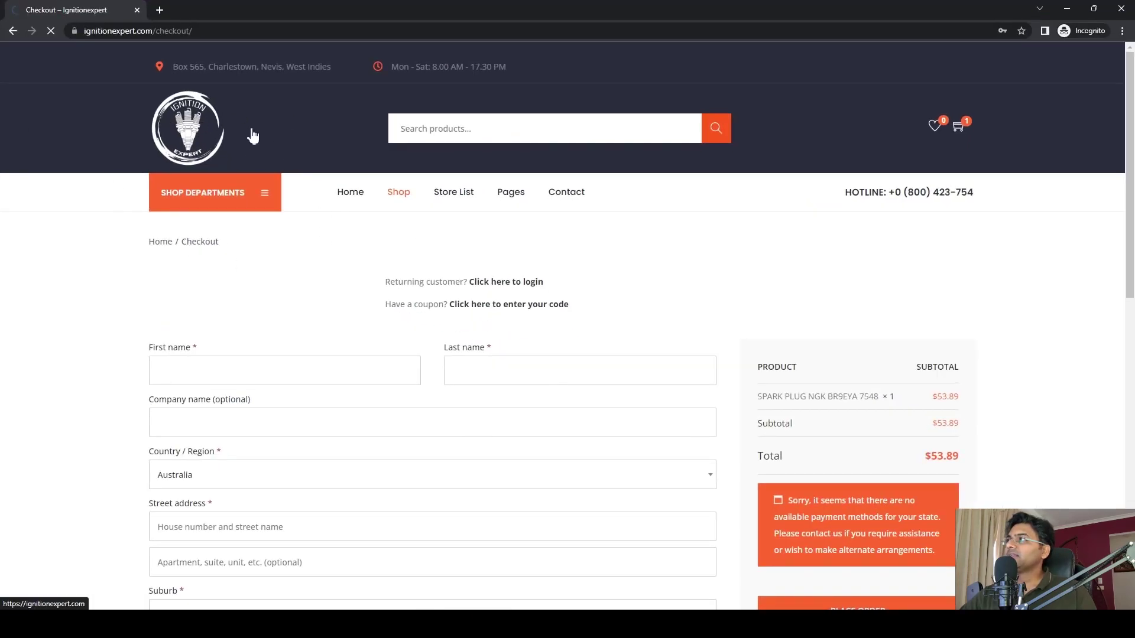
left_click(252, 135)
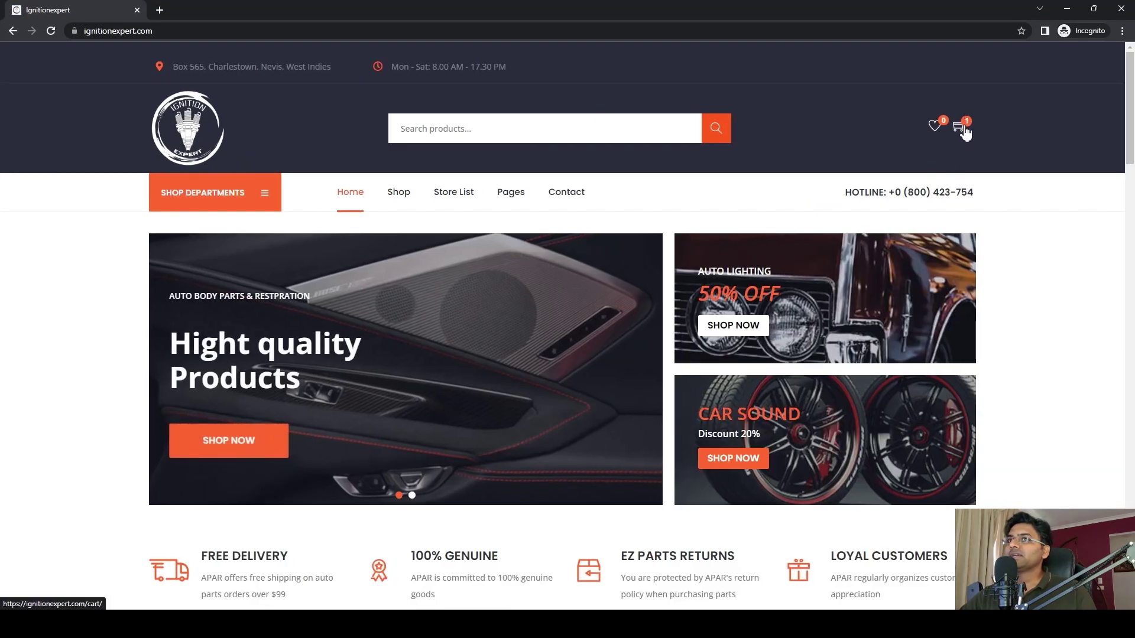
left_click(962, 127)
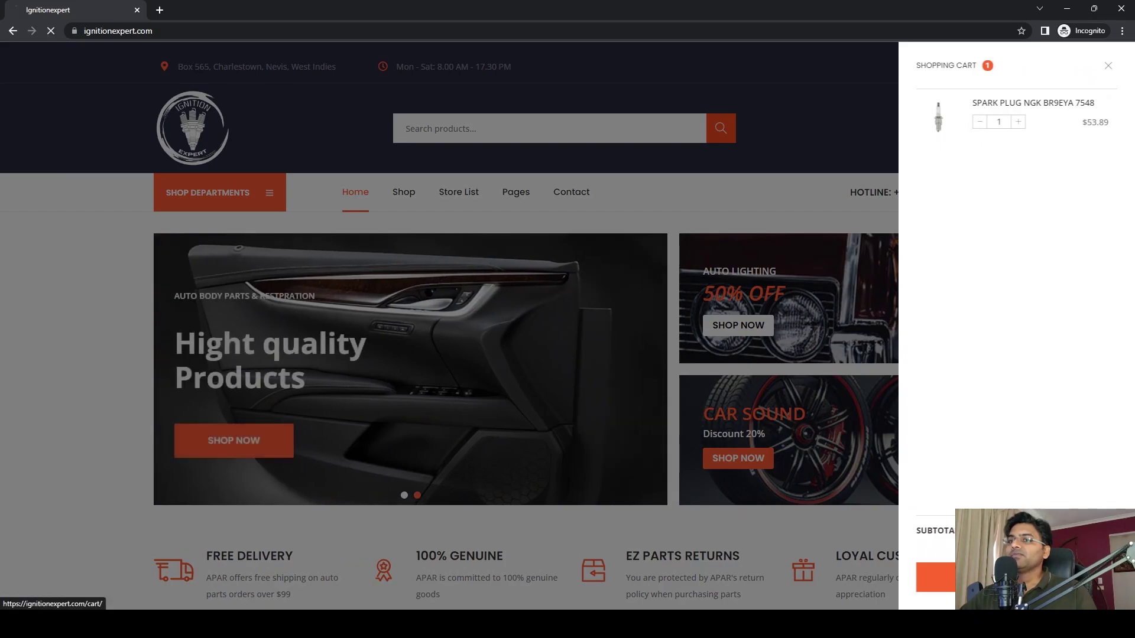
left_click(939, 576)
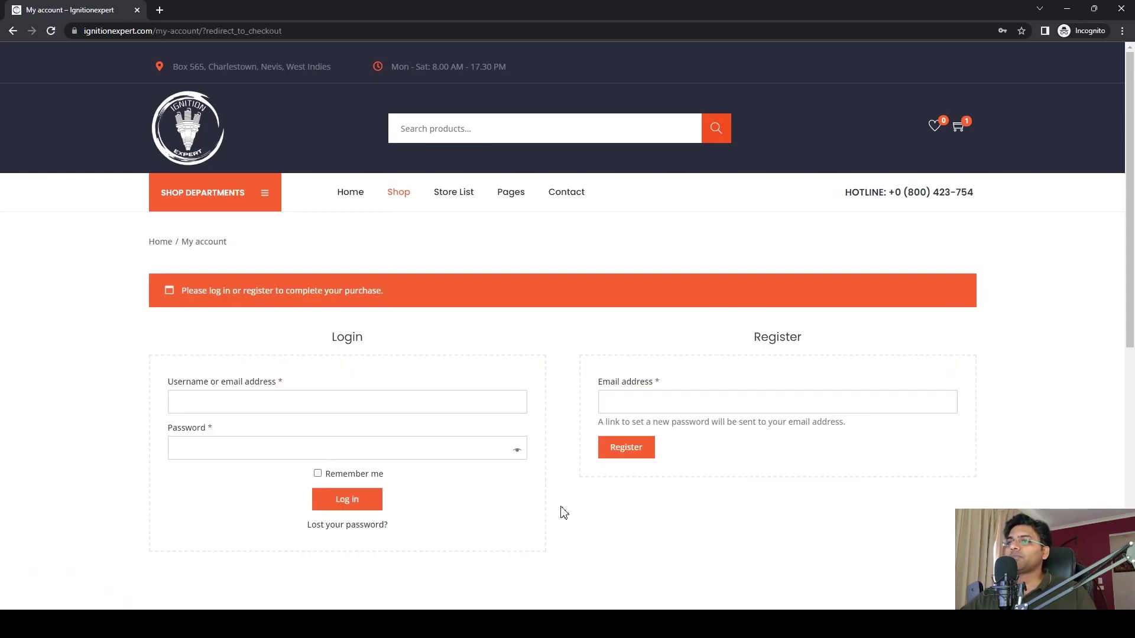
left_click(1067, 8)
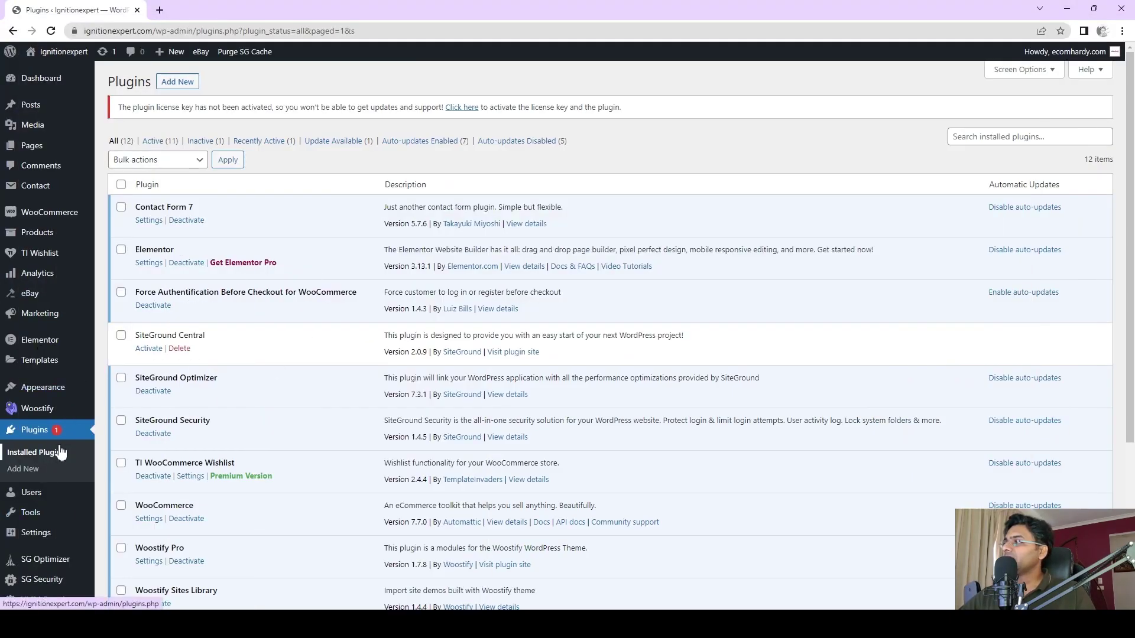
In WooCommerce Accounts & Privacy settings, allow customers to log into an existing account during checkout.
scroll(41, 384, "down", 2)
mouse_move(36, 188)
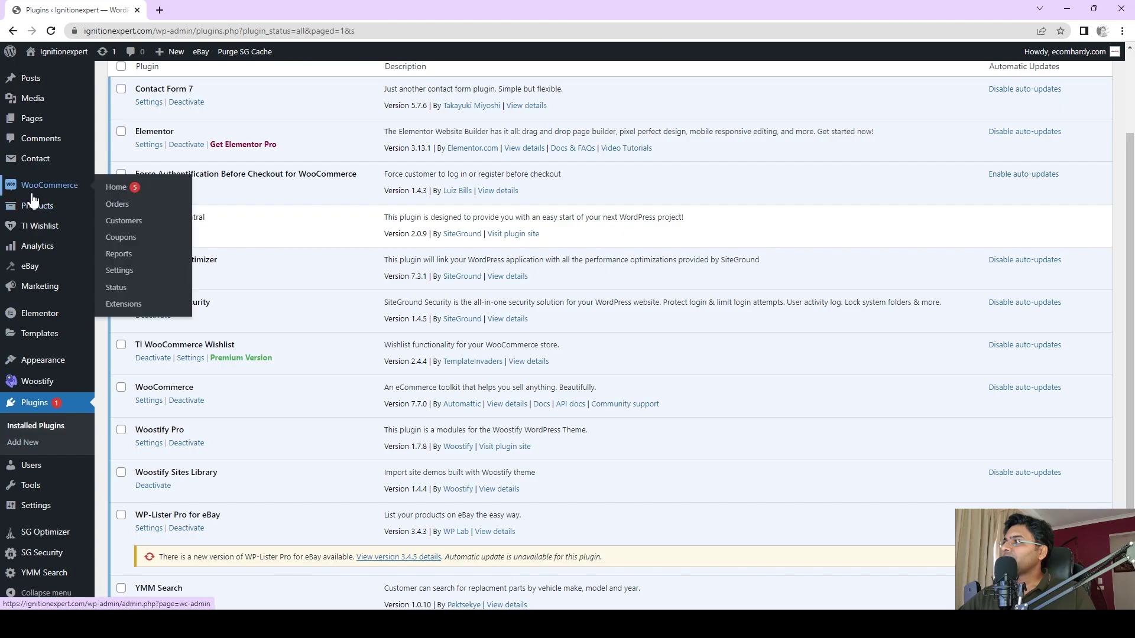
left_click(113, 272)
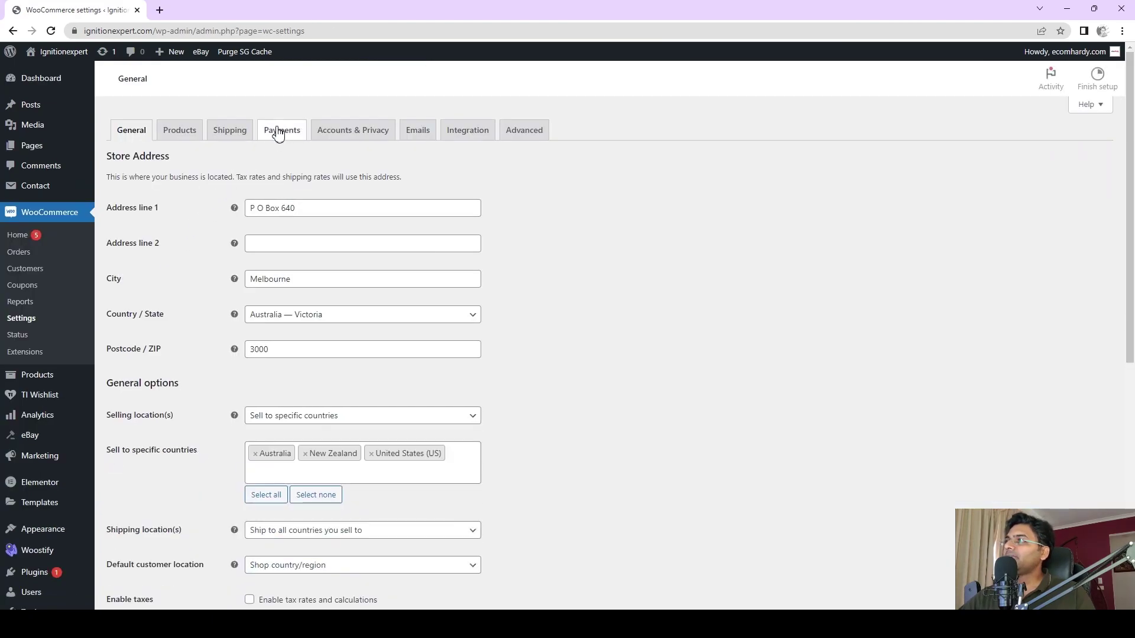
left_click(360, 131)
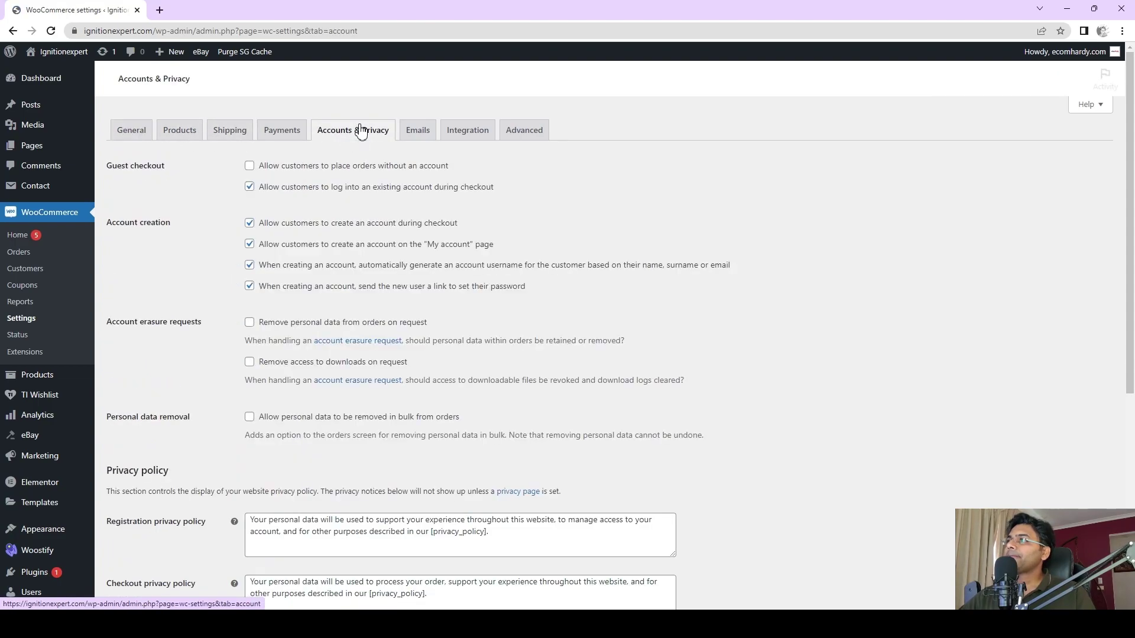
left_click(250, 187)
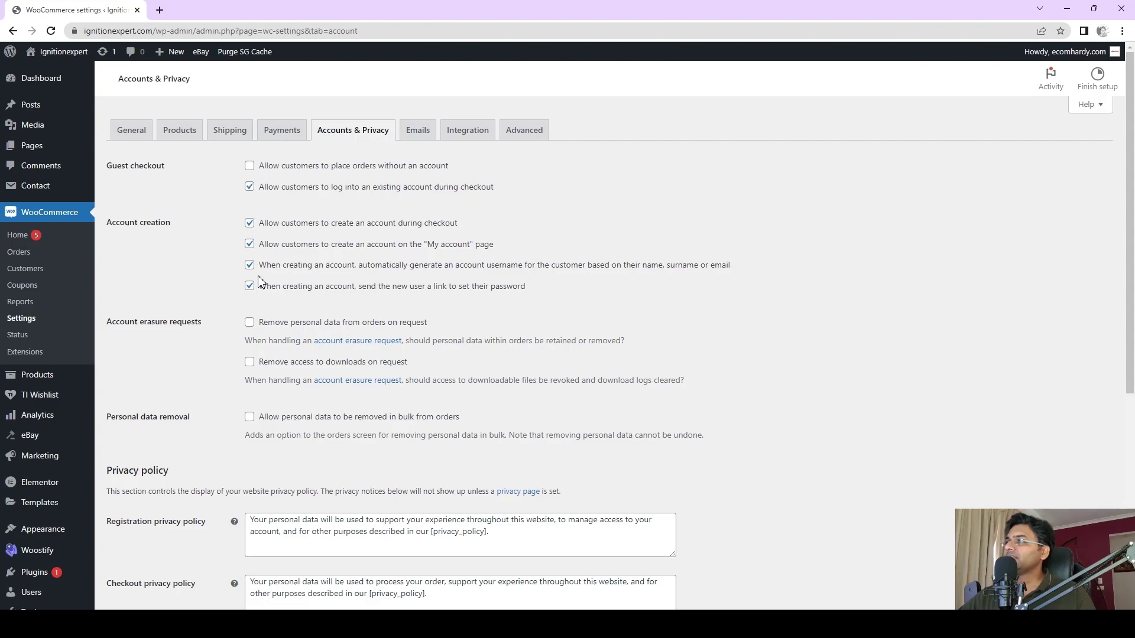
Glance at the incognito store window, then return to the Accounts & Privacy settings.
scroll(319, 514, "down", 6)
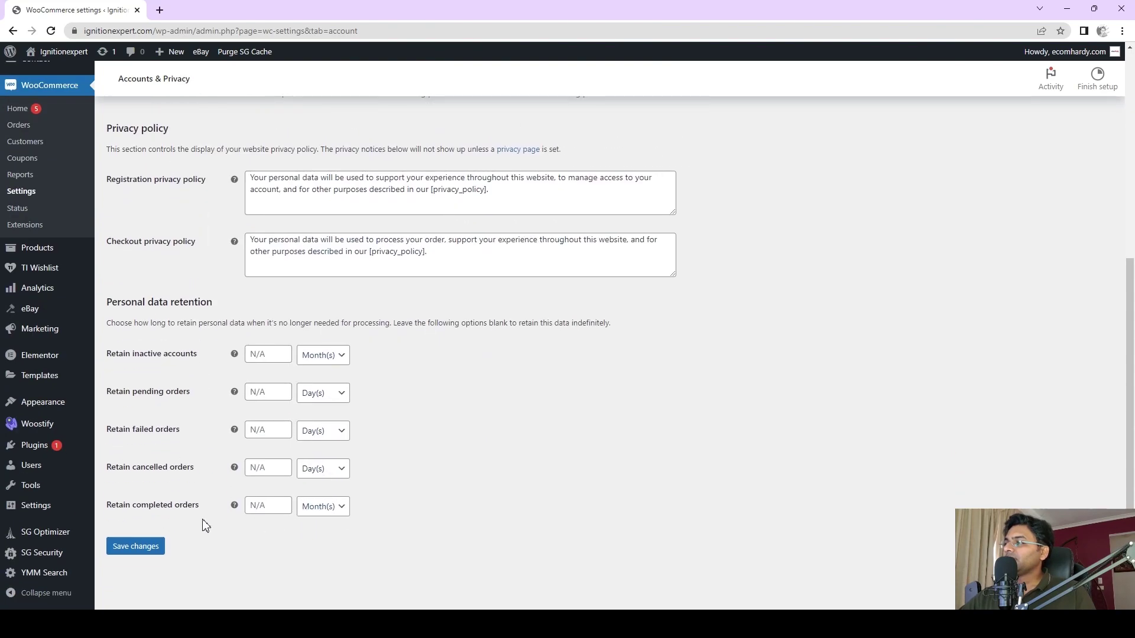
mouse_move(815, 624)
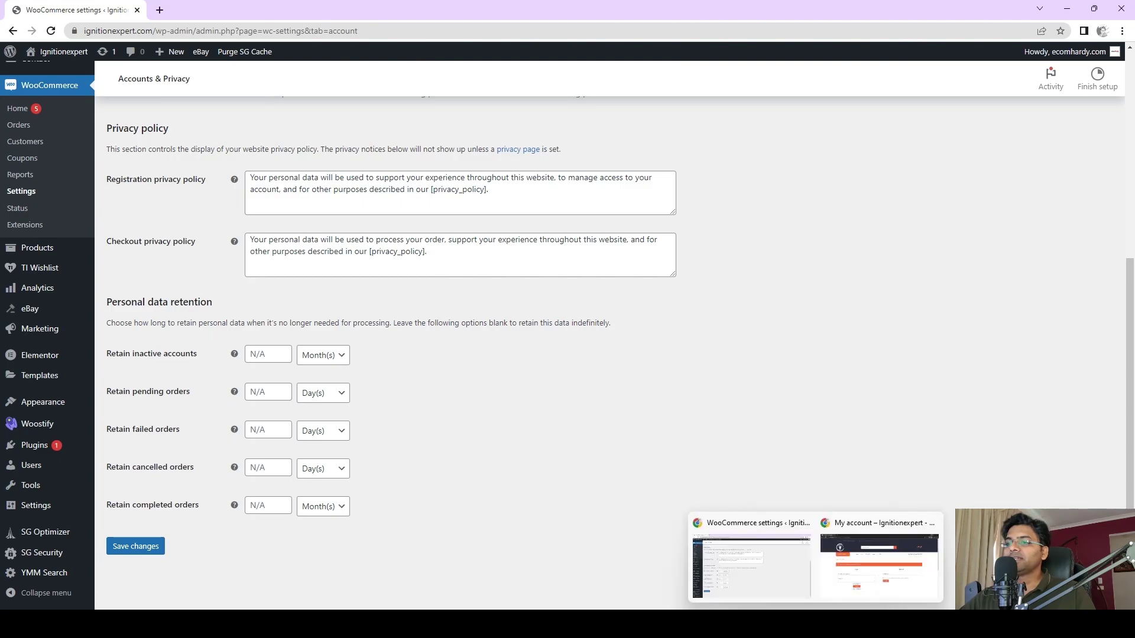
left_click(872, 568)
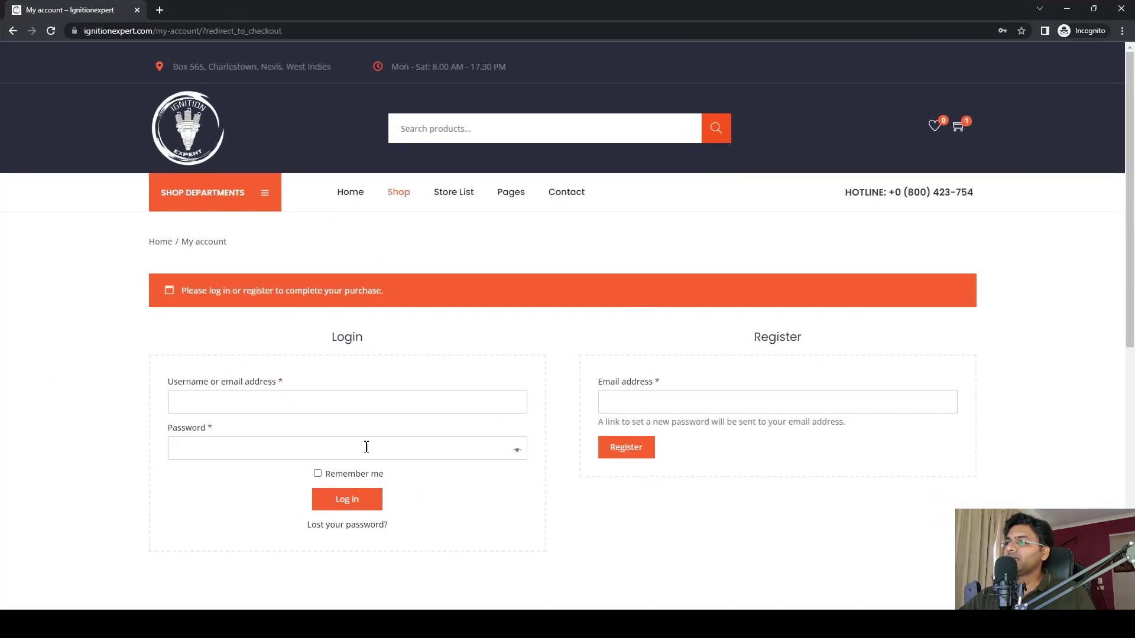
left_click(1066, 9)
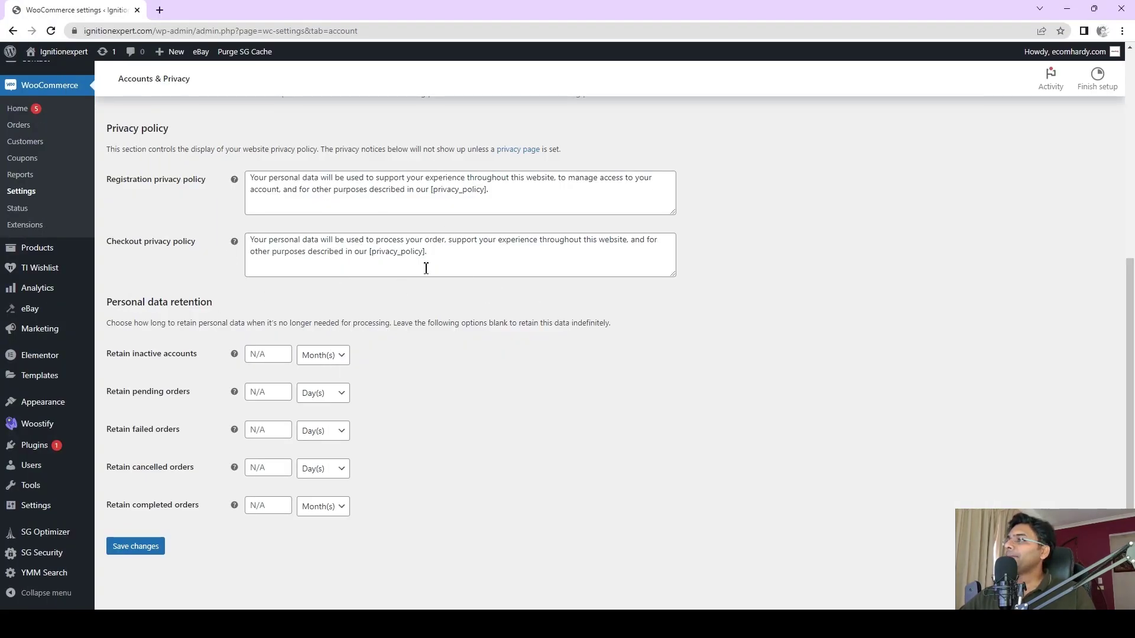
scroll(173, 260, "up", 6)
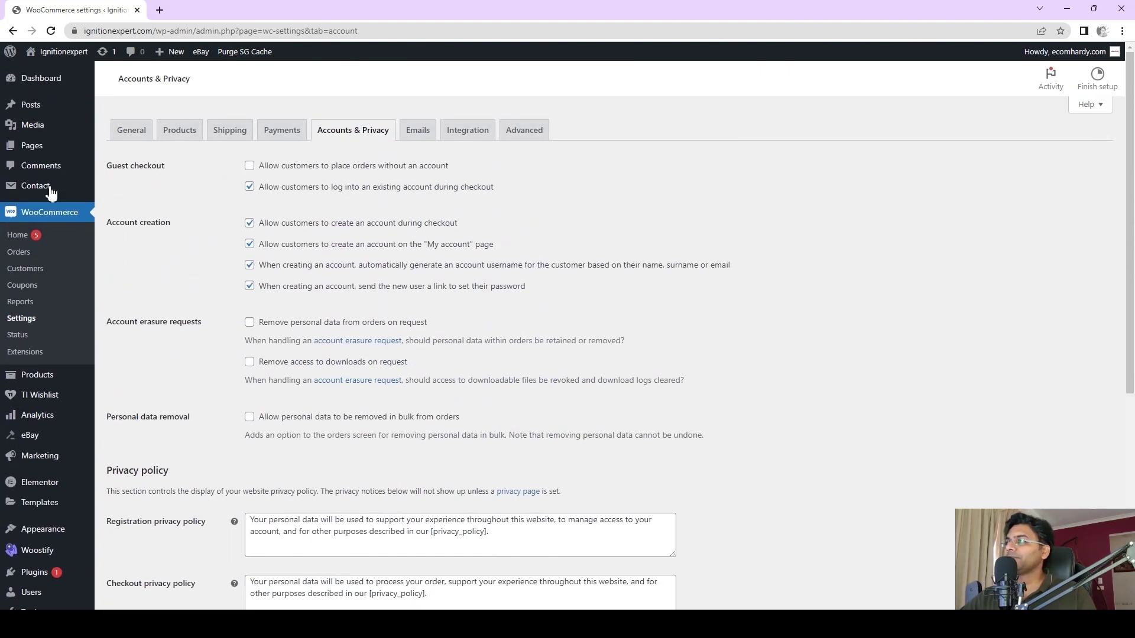
Leave the unsaved settings, search plugins for 'xootix', and install and activate Login/Signup Popup.
scroll(40, 526, "down", 2)
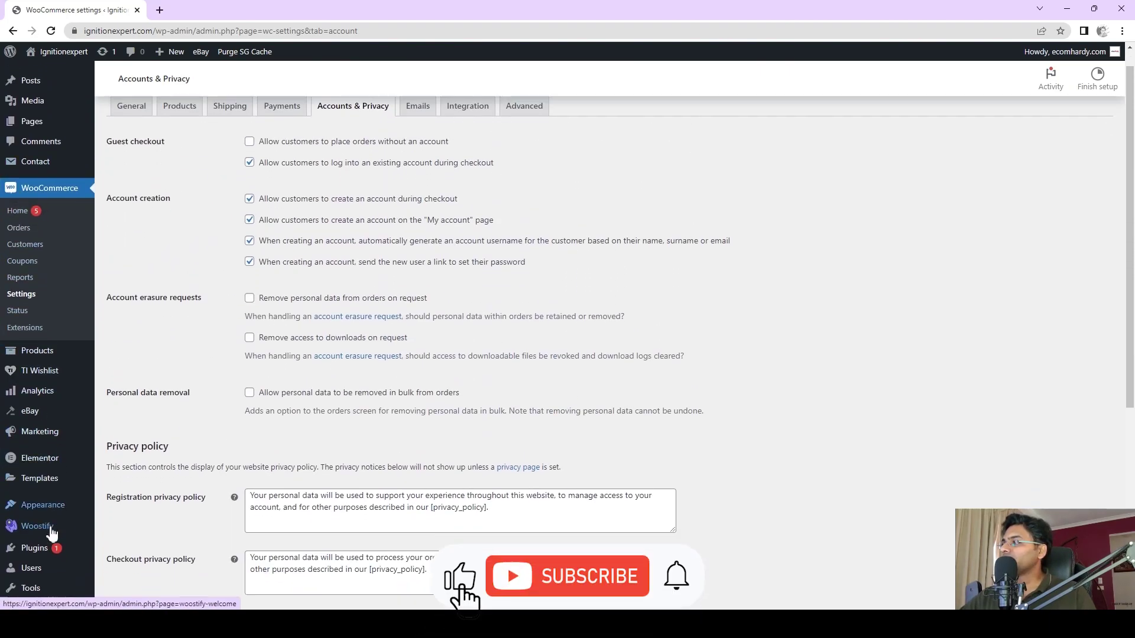
mouse_move(35, 455)
left_click(113, 475)
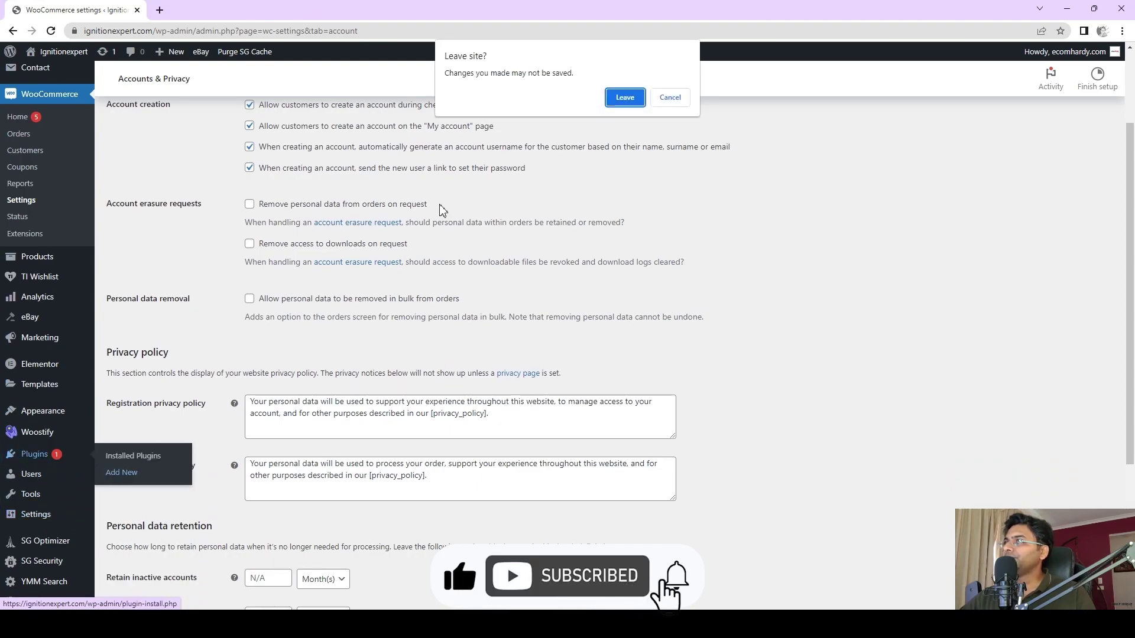
left_click(628, 98)
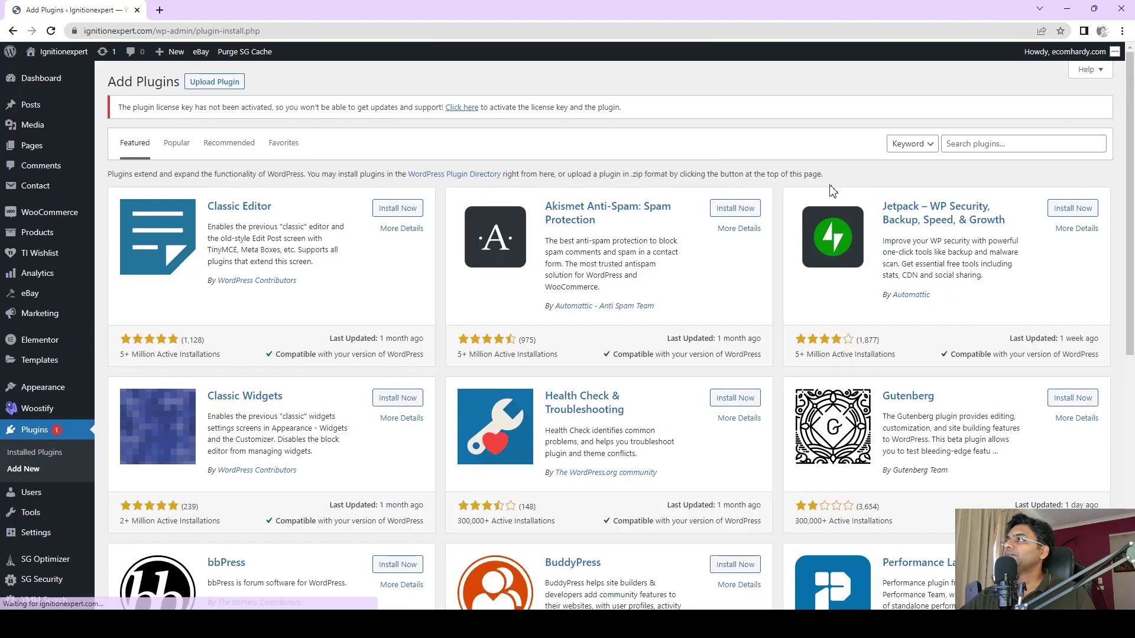
left_click(1004, 144)
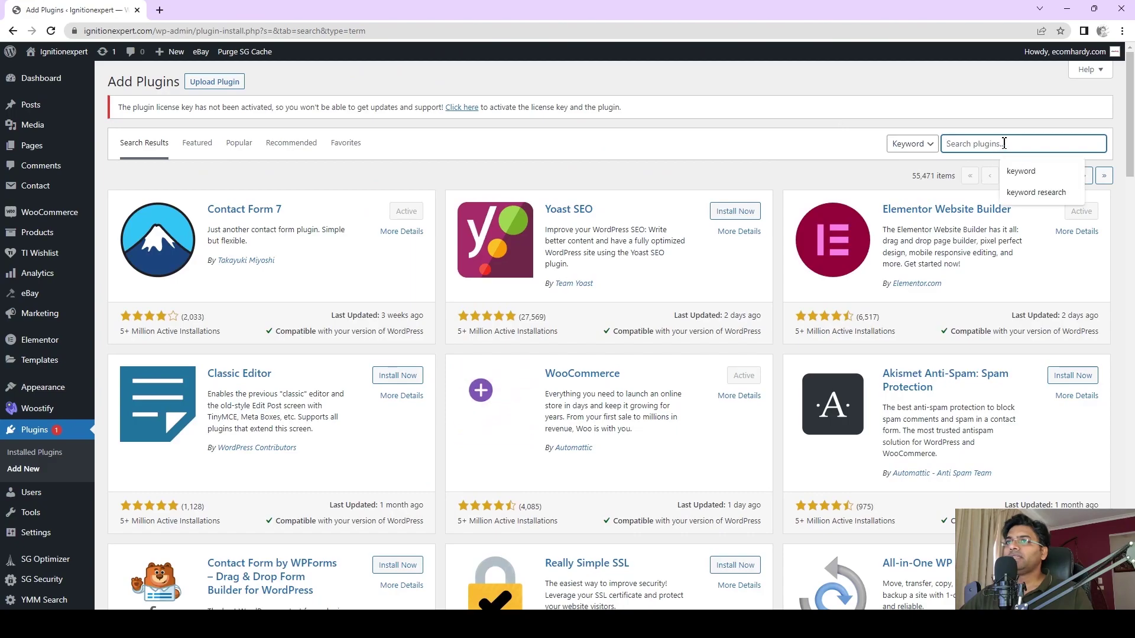
type("xooti")
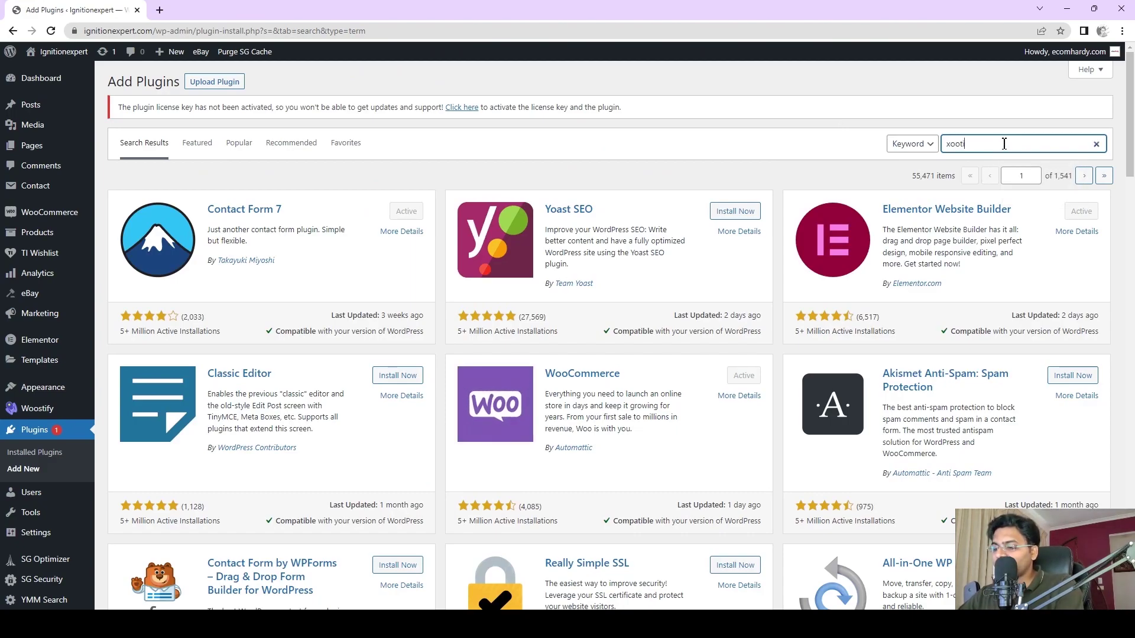
type("x")
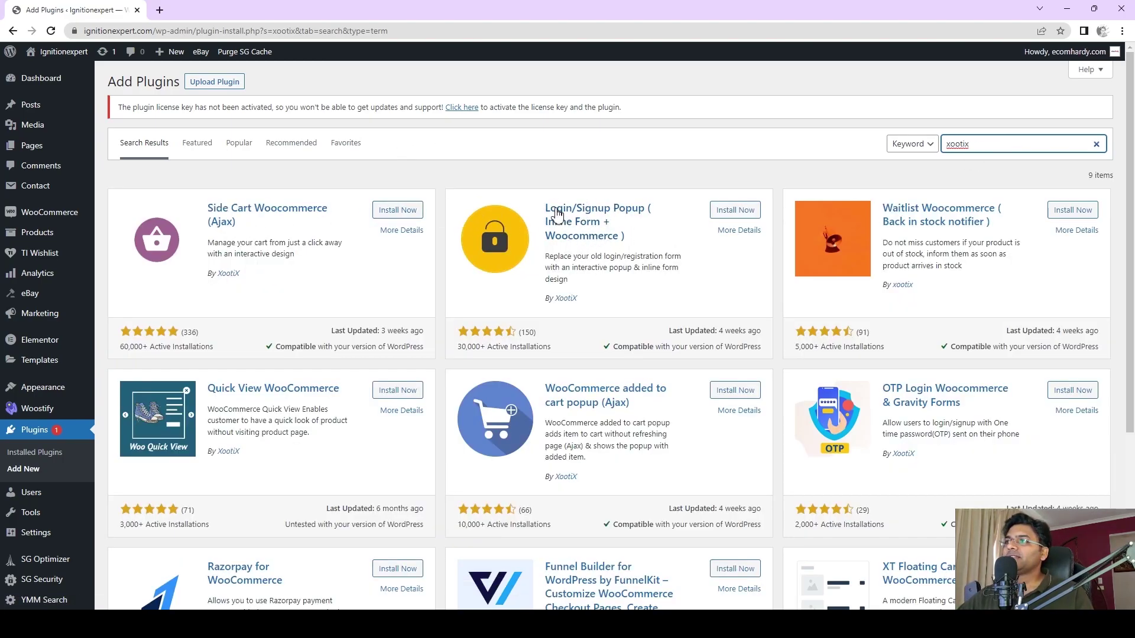
left_click(736, 211)
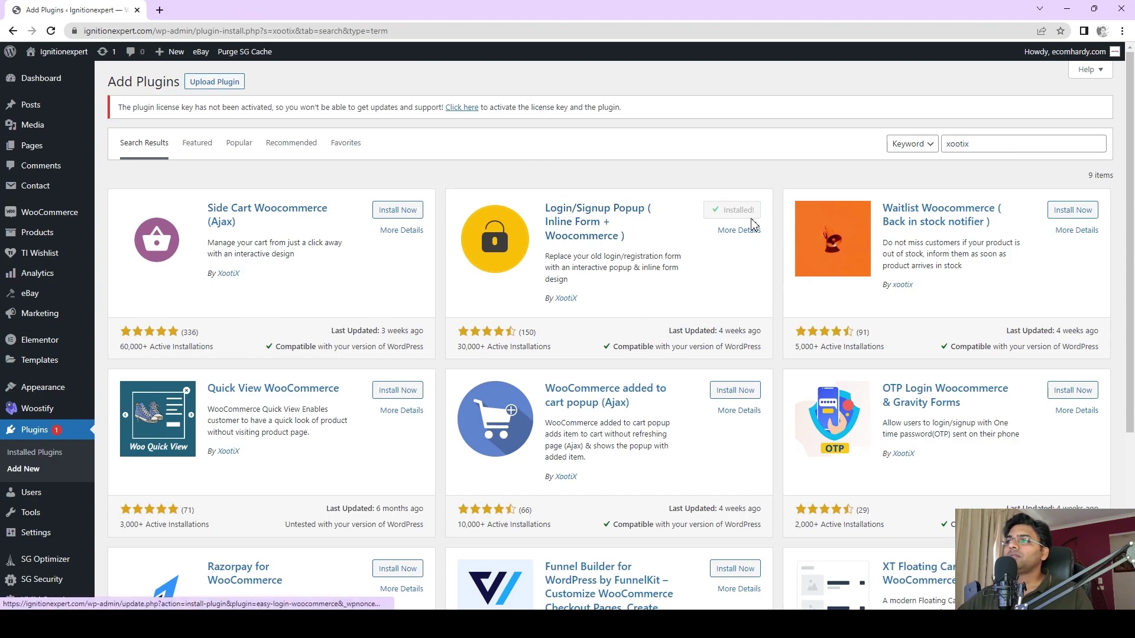
left_click(741, 211)
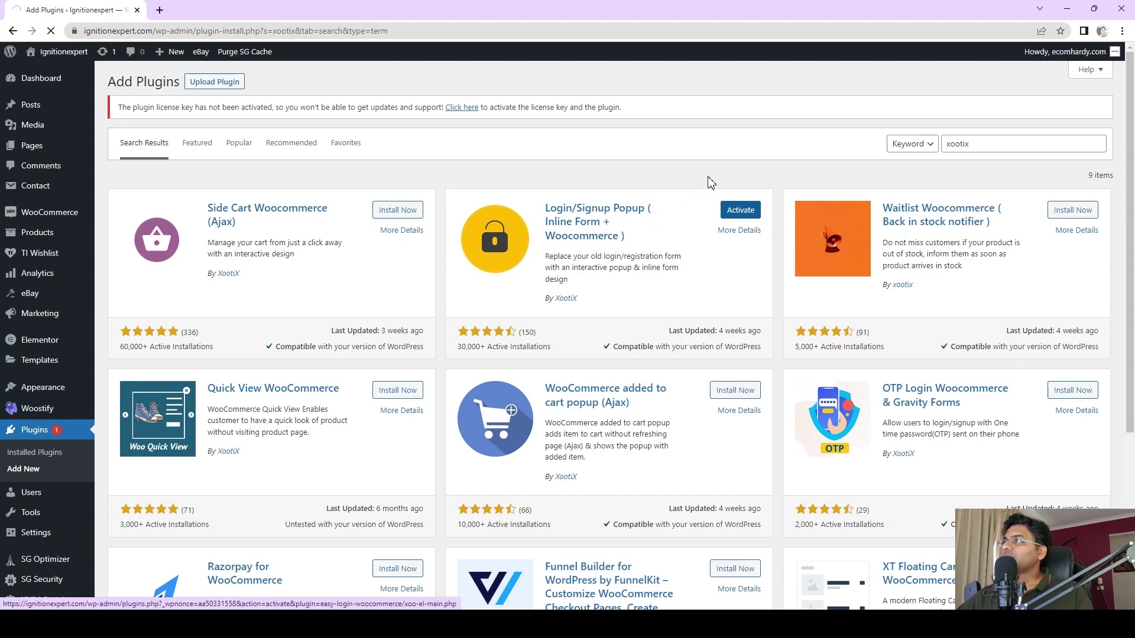
scroll(793, 587, "down", 3)
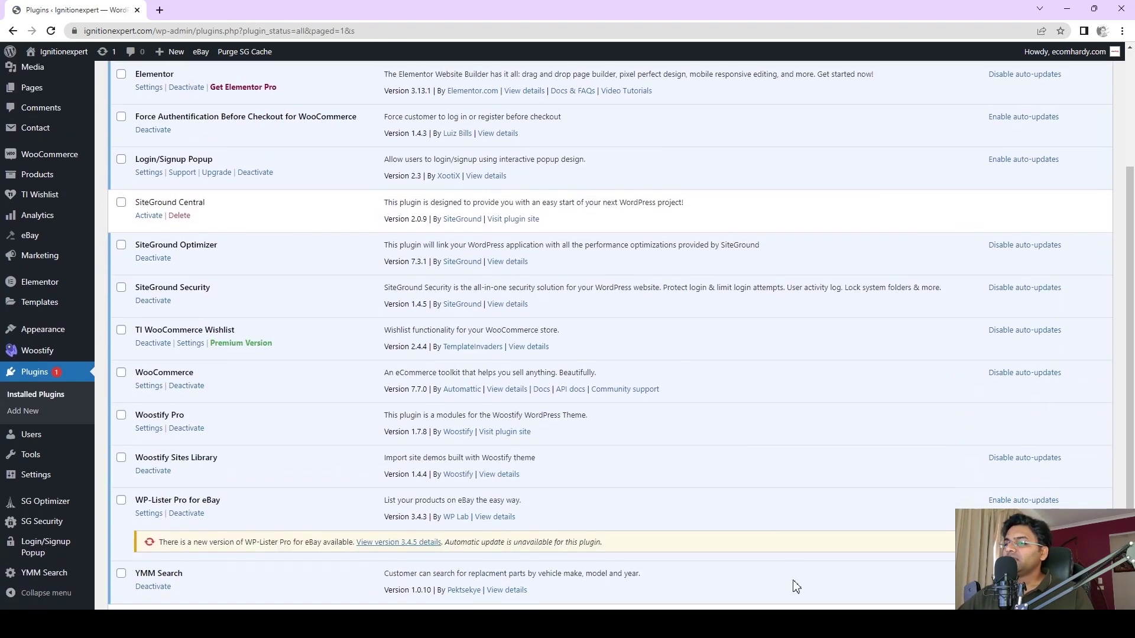
Reload the storefront's account page in the incognito window to show the new login form.
mouse_move(824, 624)
left_click(874, 565)
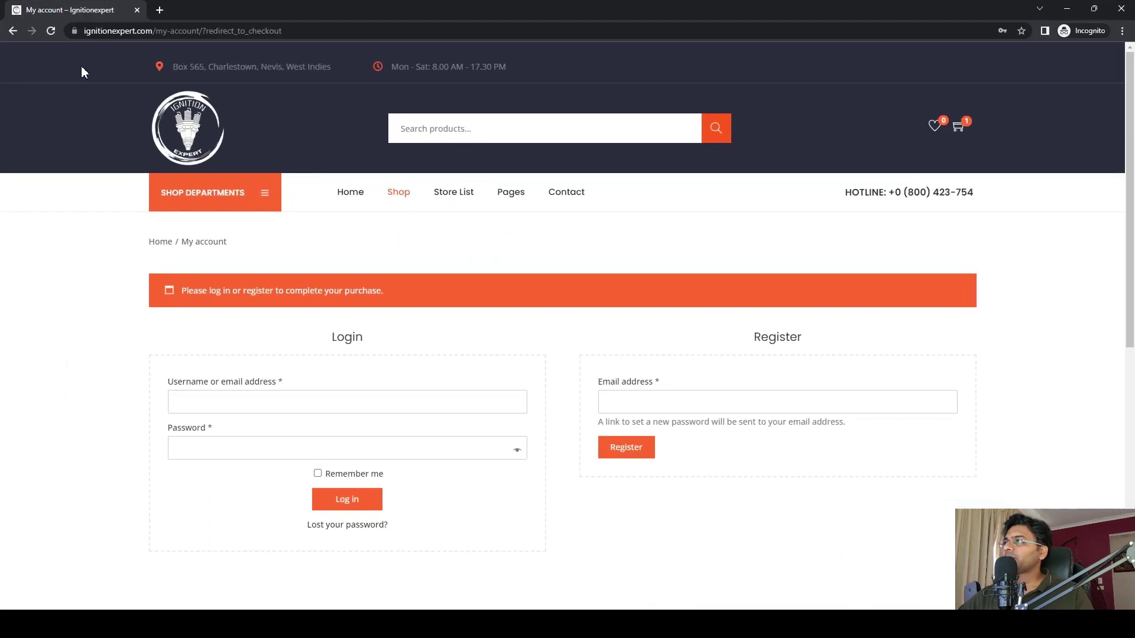
left_click(51, 31)
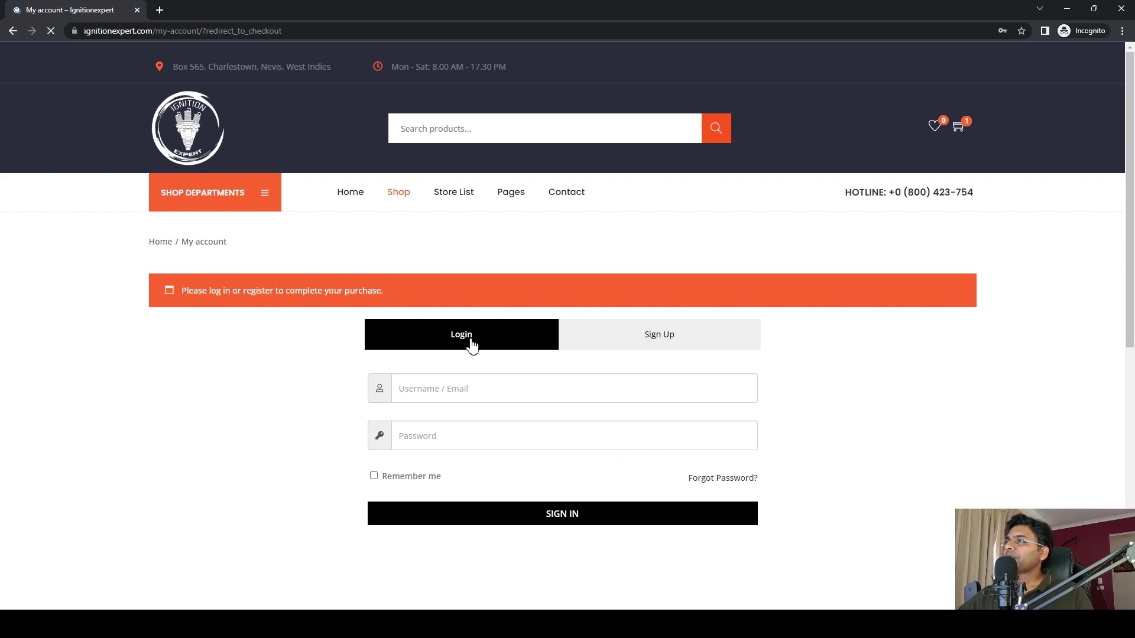
scroll(666, 340, "down", 2)
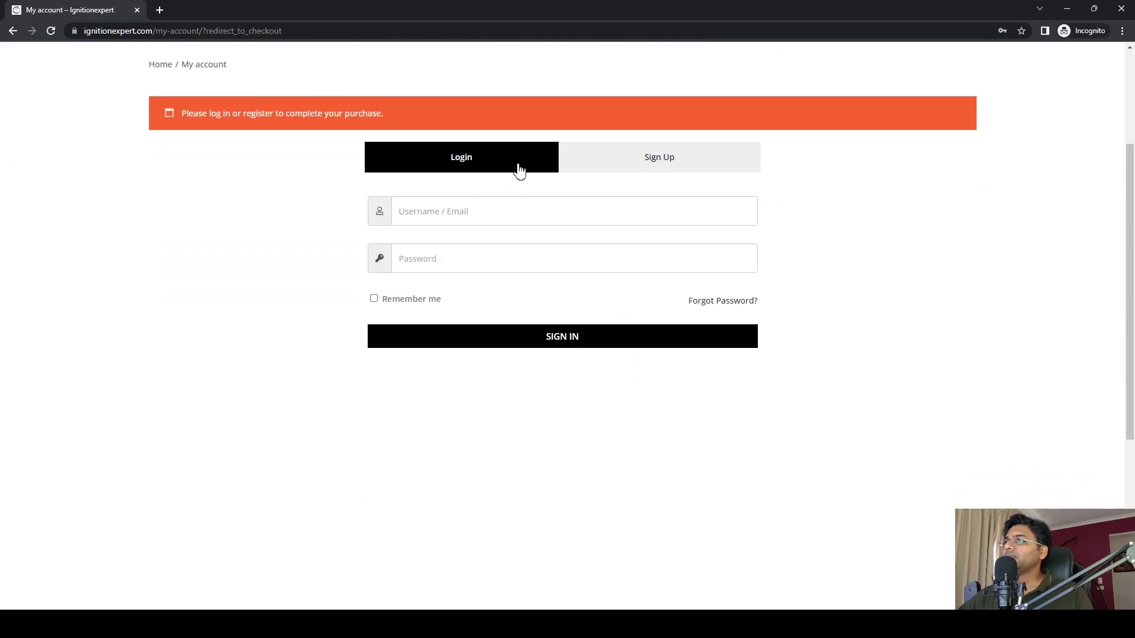
scroll(683, 337, "up", 2)
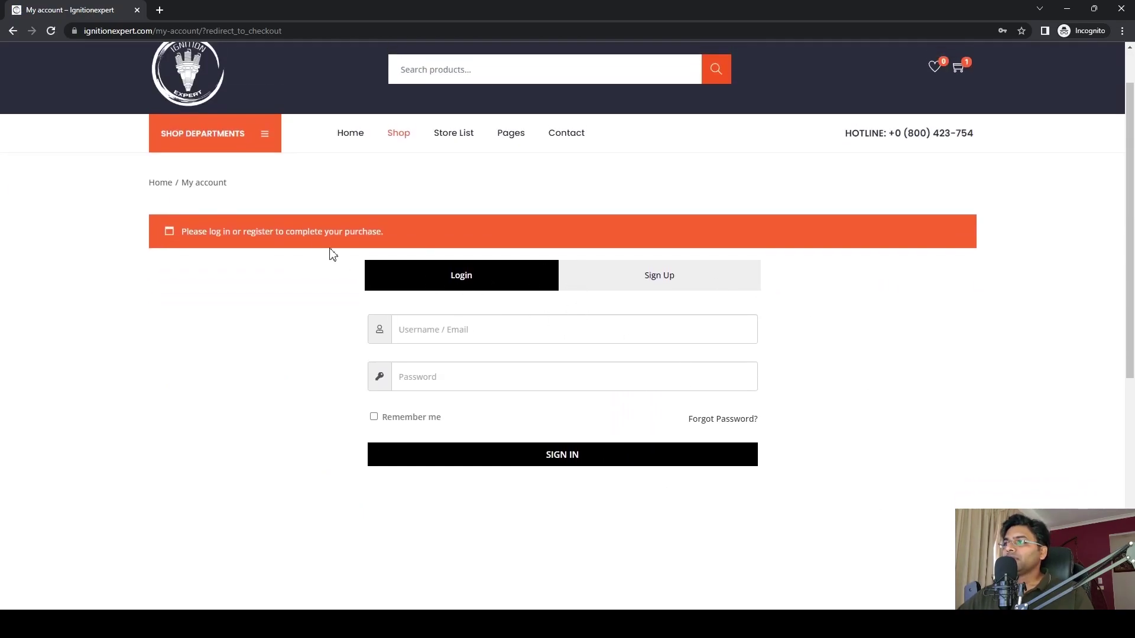
Point out the log-in-or-register notice, then switch to the Sign Up registration form.
left_click_drag(181, 232, 363, 237)
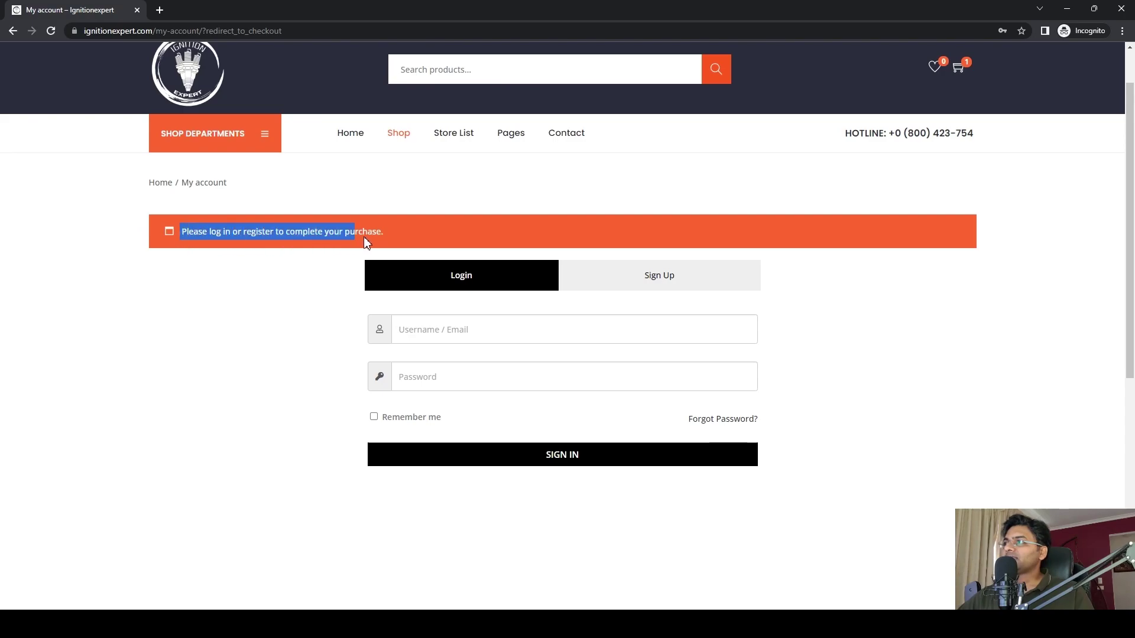
left_click(387, 243)
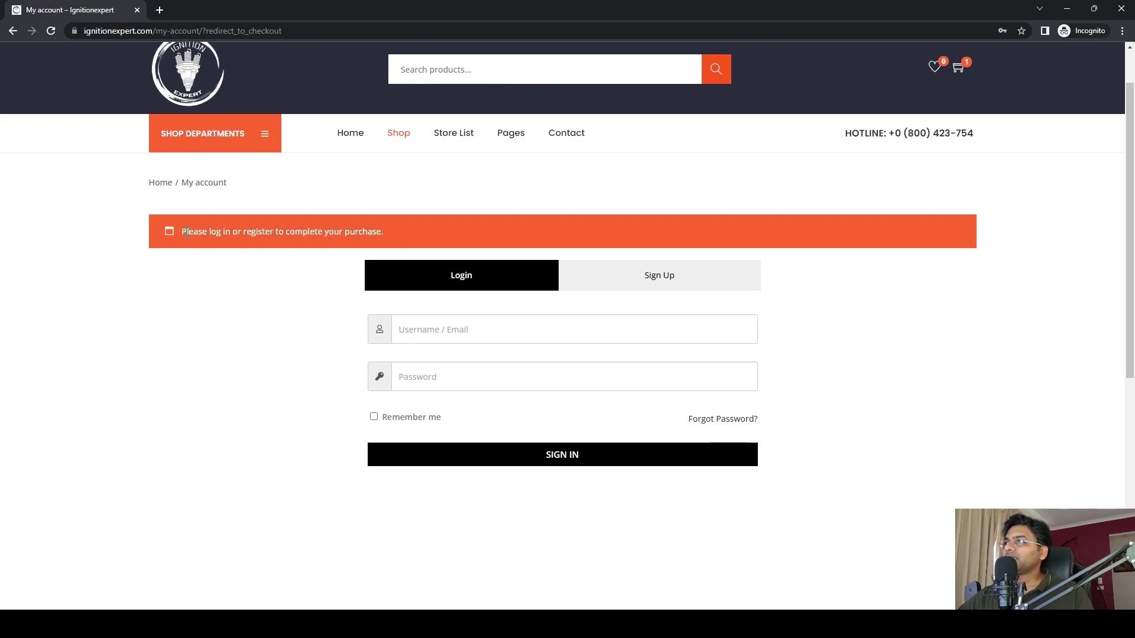
left_click_drag(183, 233, 408, 232)
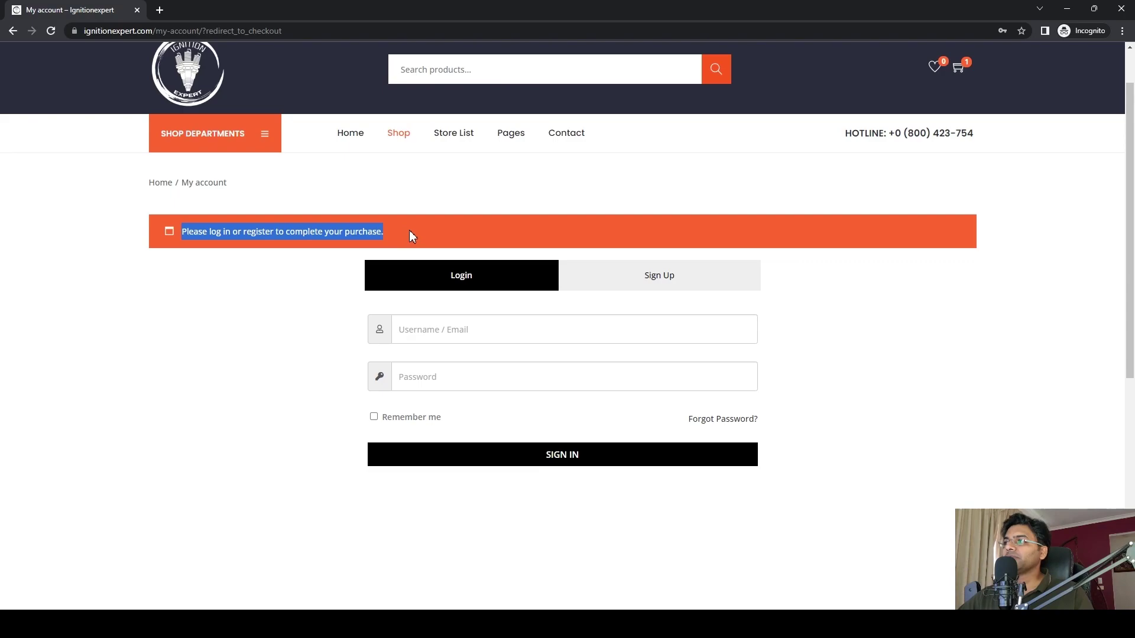
left_click(409, 229)
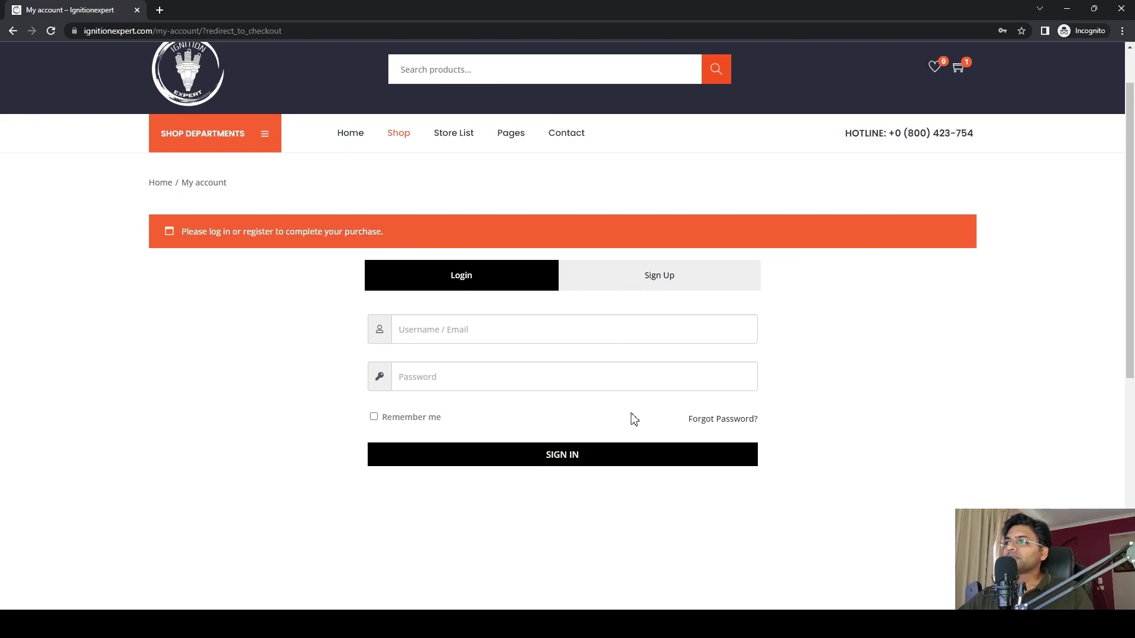
left_click(693, 285)
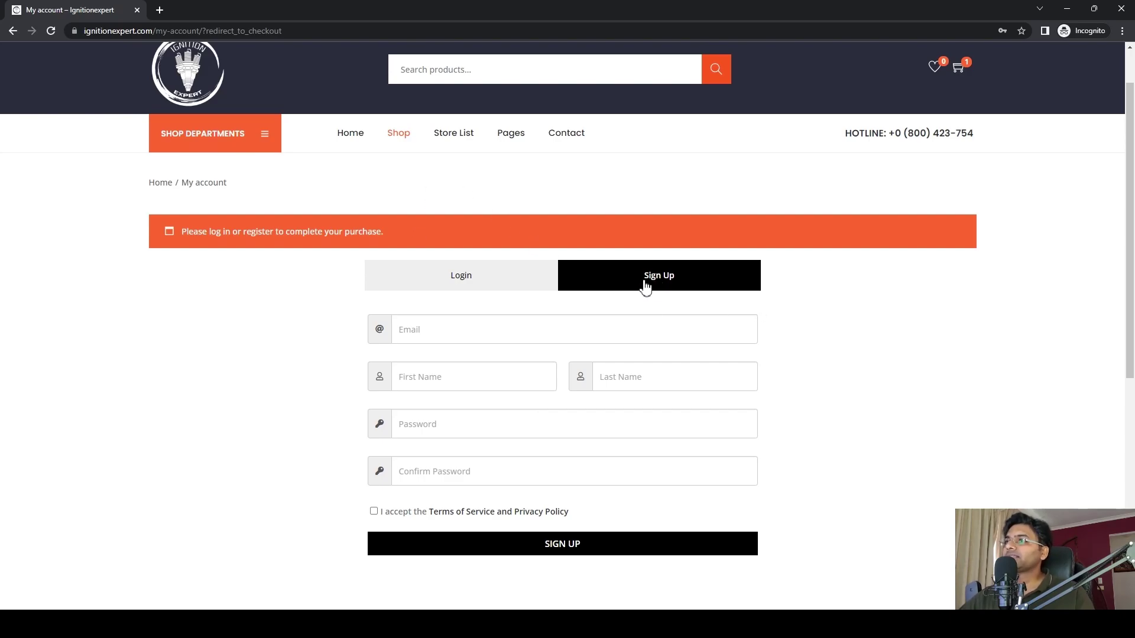
Open the Login/Signup Popup settings' Style section in WordPress admin.
left_click(1067, 9)
scroll(291, 402, "down", 1)
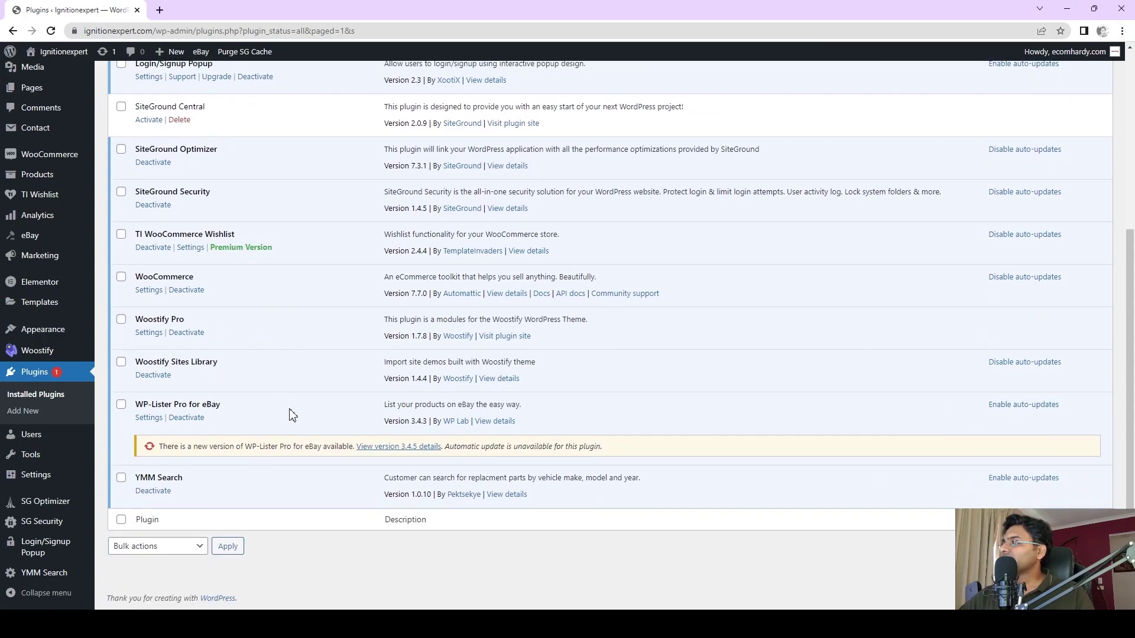
scroll(291, 413, "up", 5)
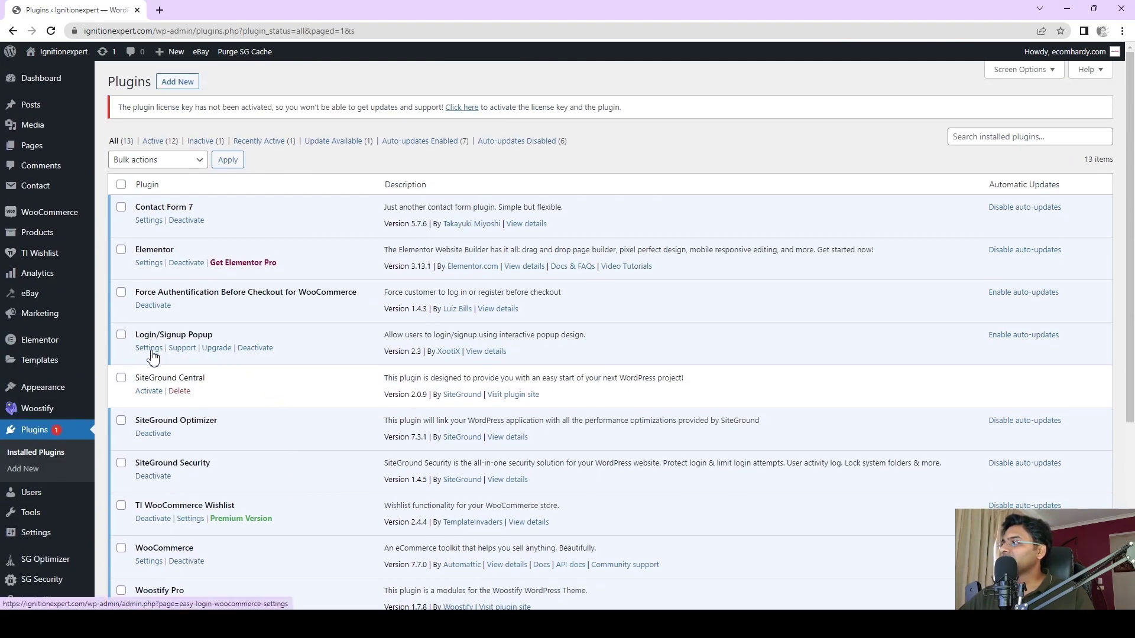
scroll(152, 356, "down", 5)
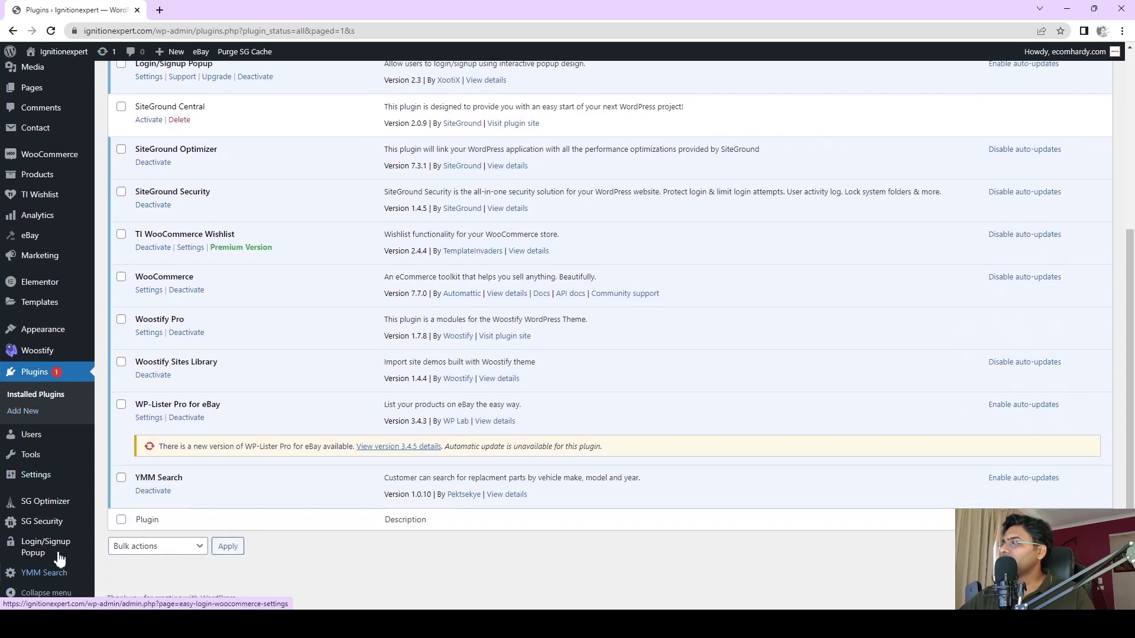
mouse_move(35, 550)
left_click(126, 535)
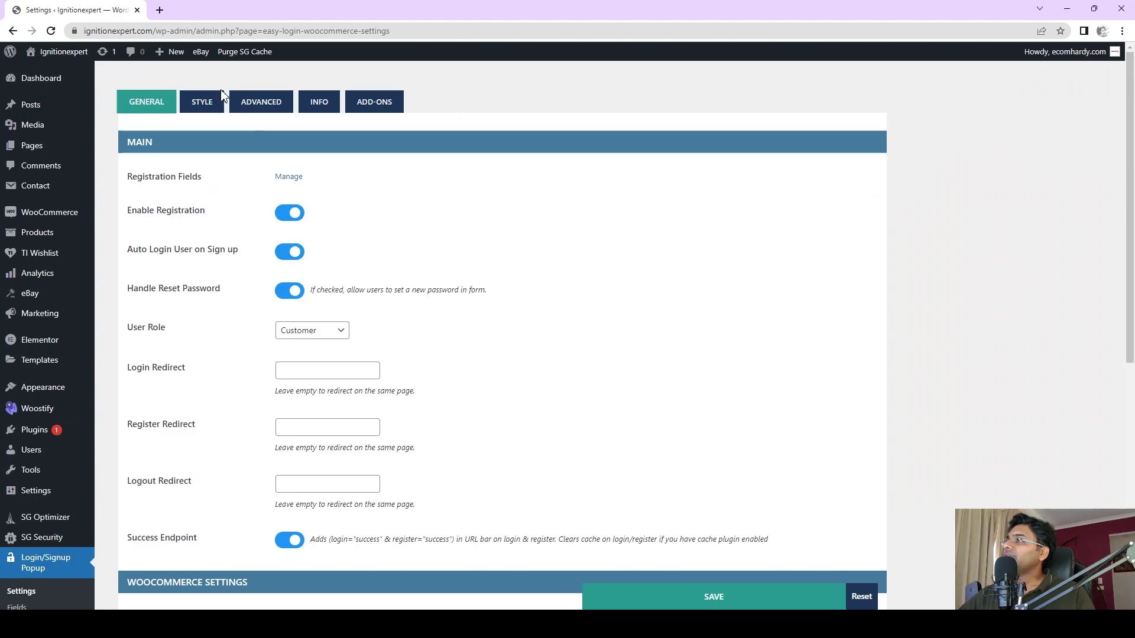
left_click(204, 104)
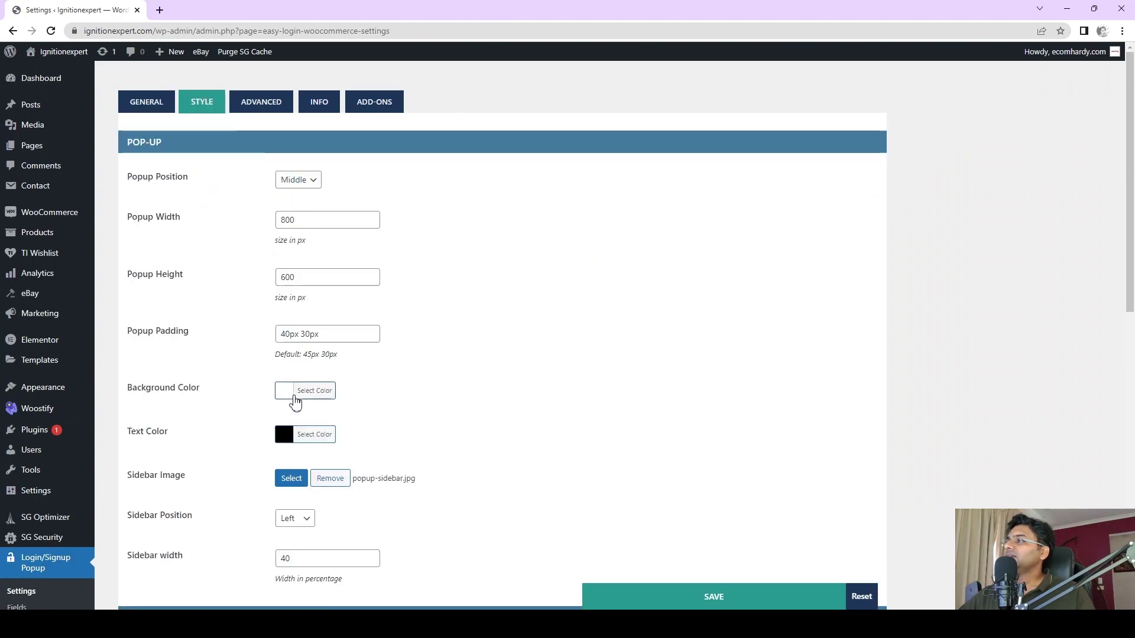
scroll(142, 310, "down", 2)
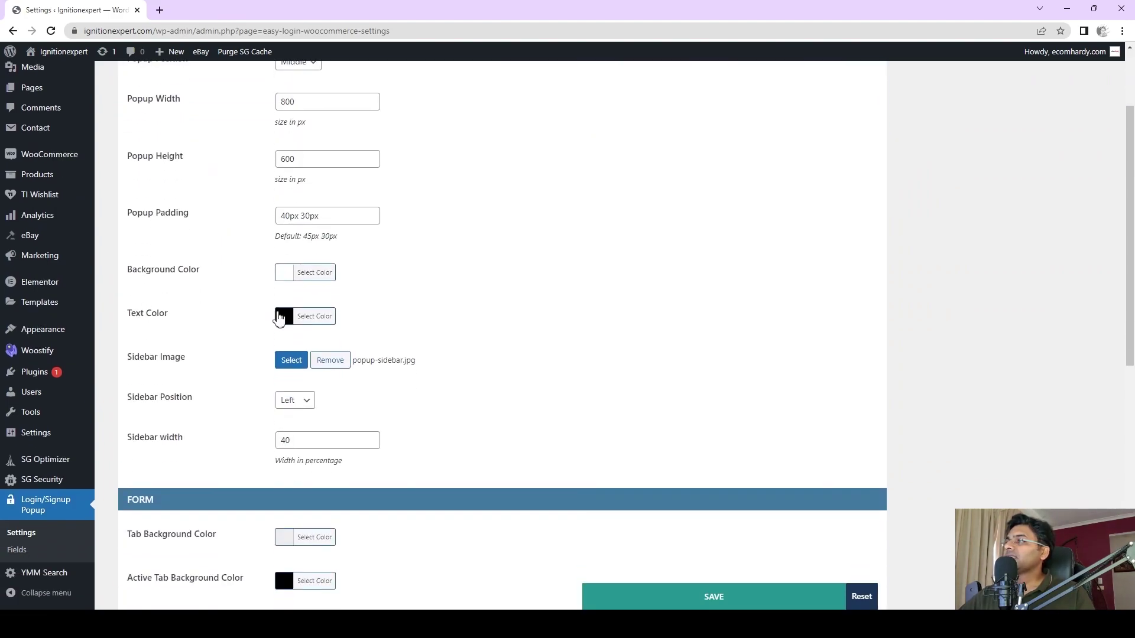
scroll(324, 348, "down", 1)
scroll(324, 349, "down", 3)
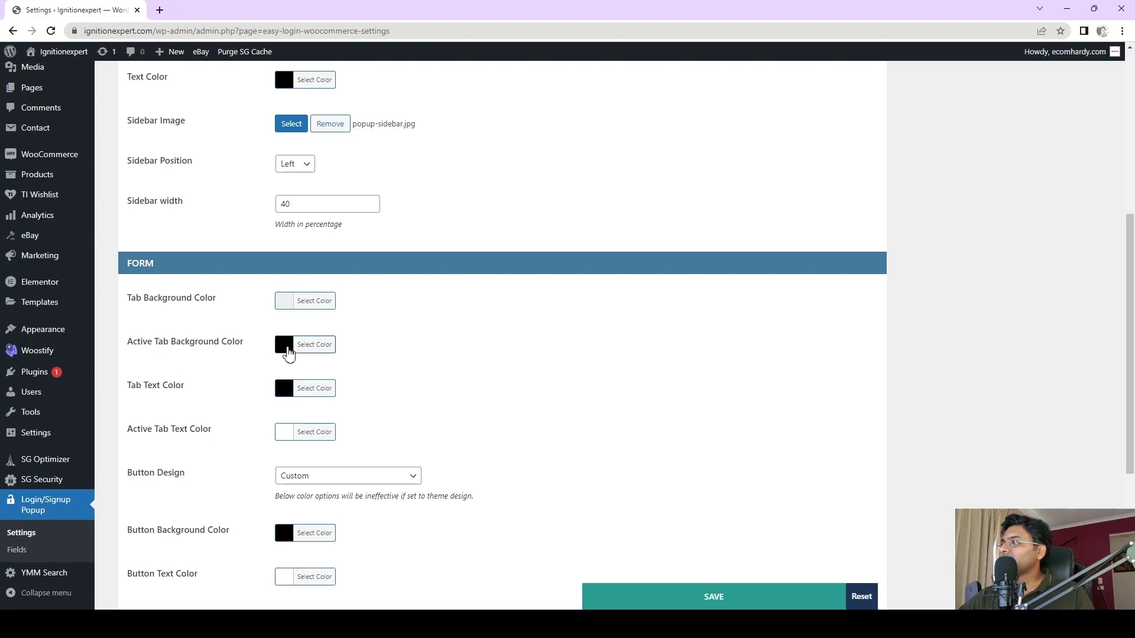
Set Active Tab and Button Background Color both to purple #8224e3.
left_click(287, 352)
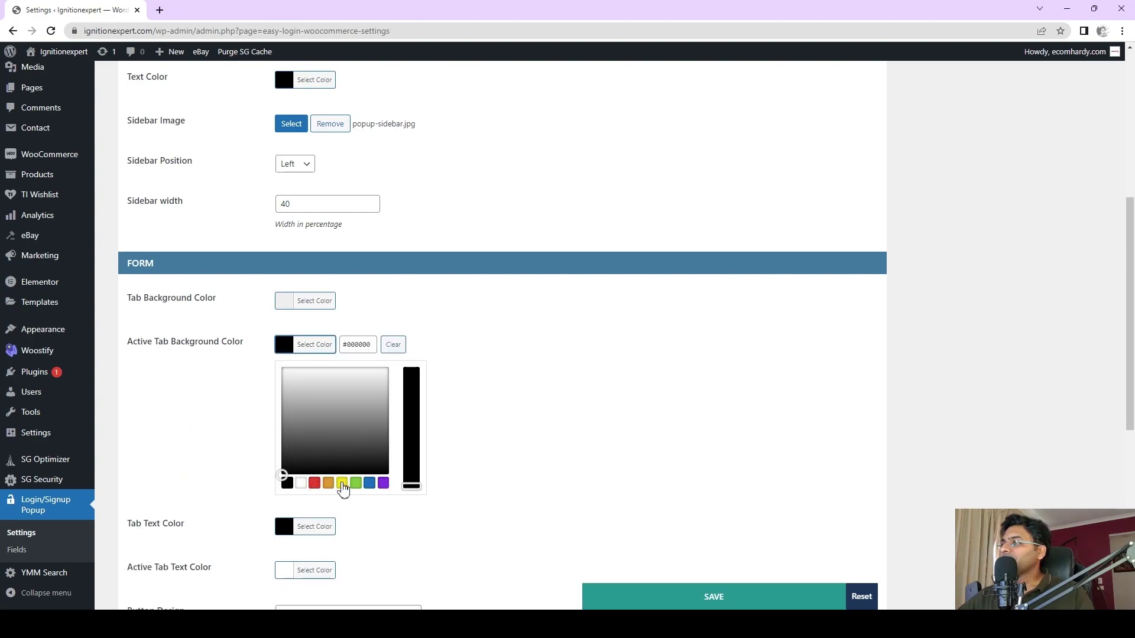
left_click(382, 484)
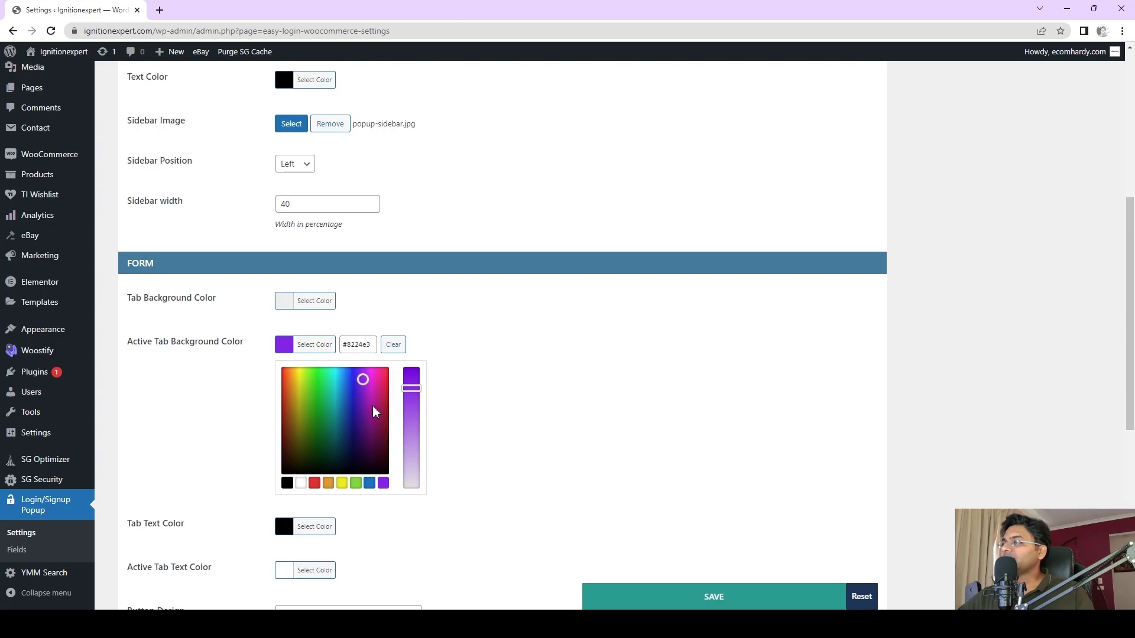
left_click(535, 378)
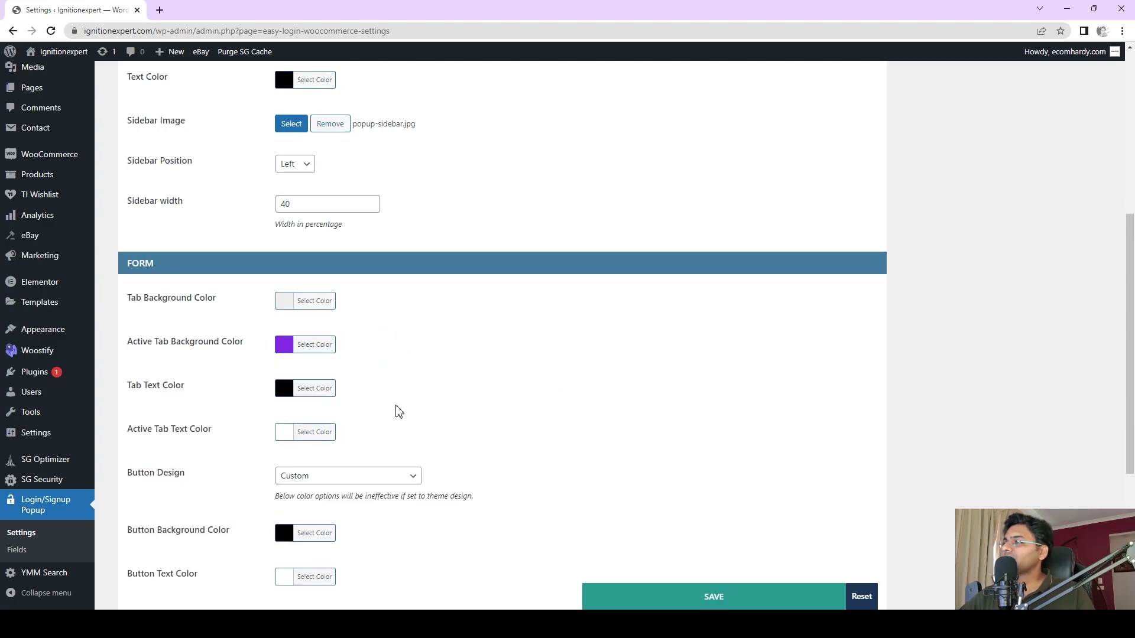
scroll(398, 410, "down", 3)
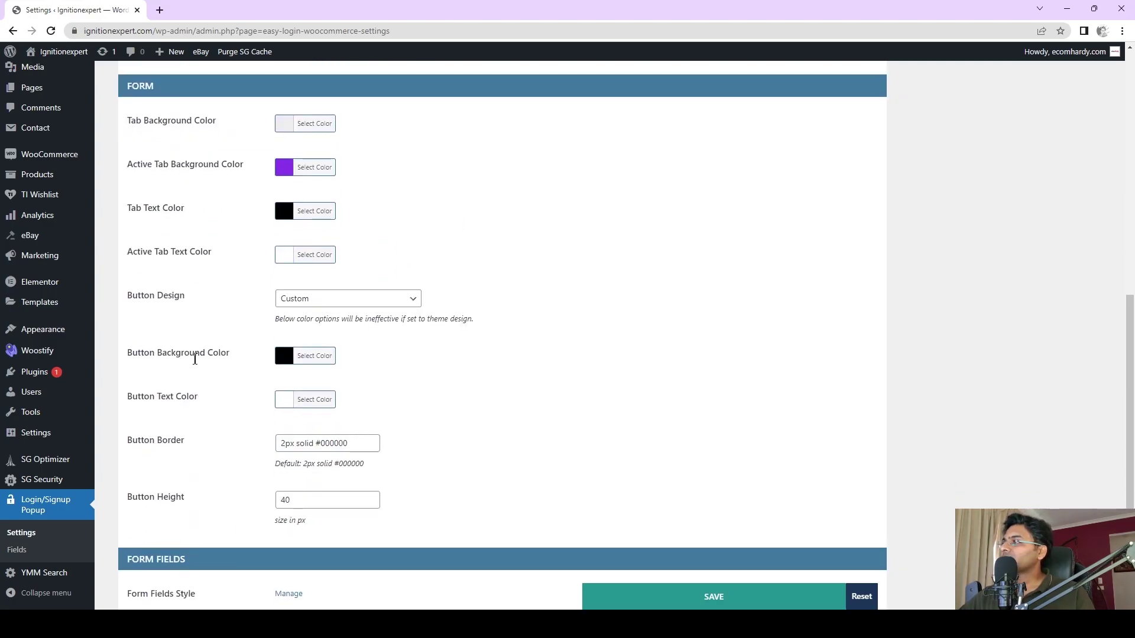
left_click(286, 357)
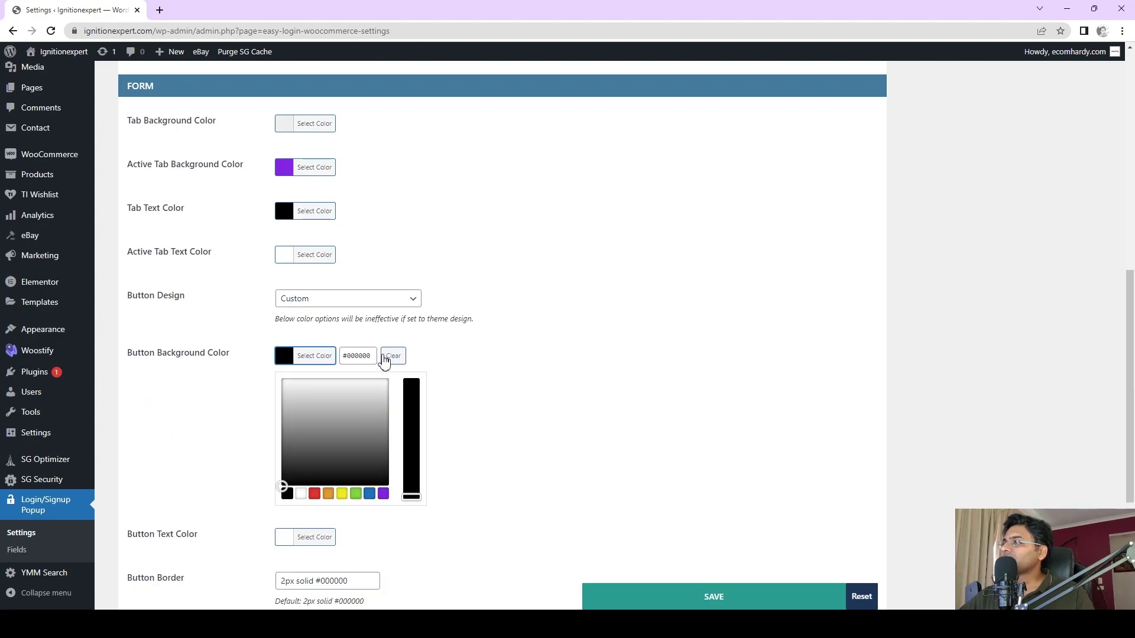
left_click(383, 493)
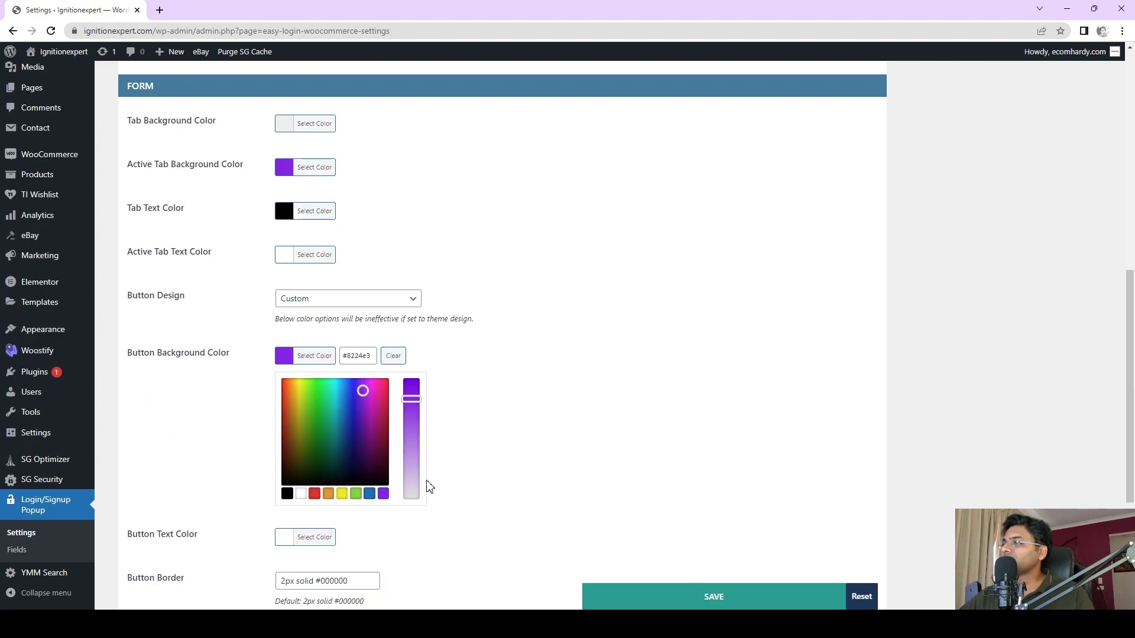
left_click(563, 458)
Save the style settings and purge the SG cache.
scroll(561, 438, "down", 2)
left_click(778, 542)
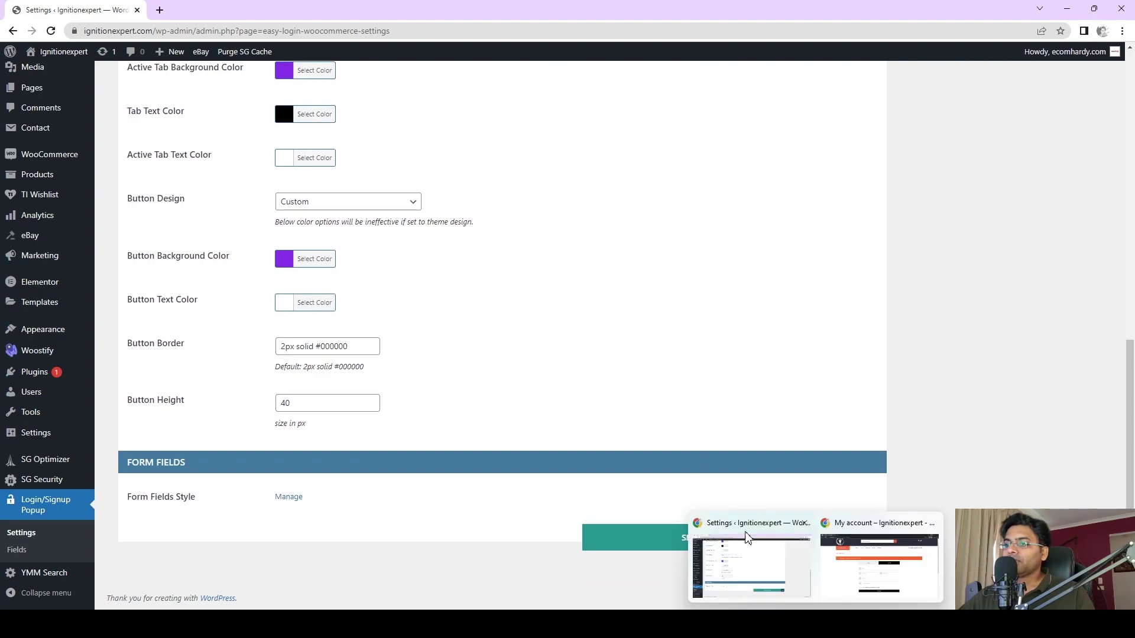
left_click(253, 52)
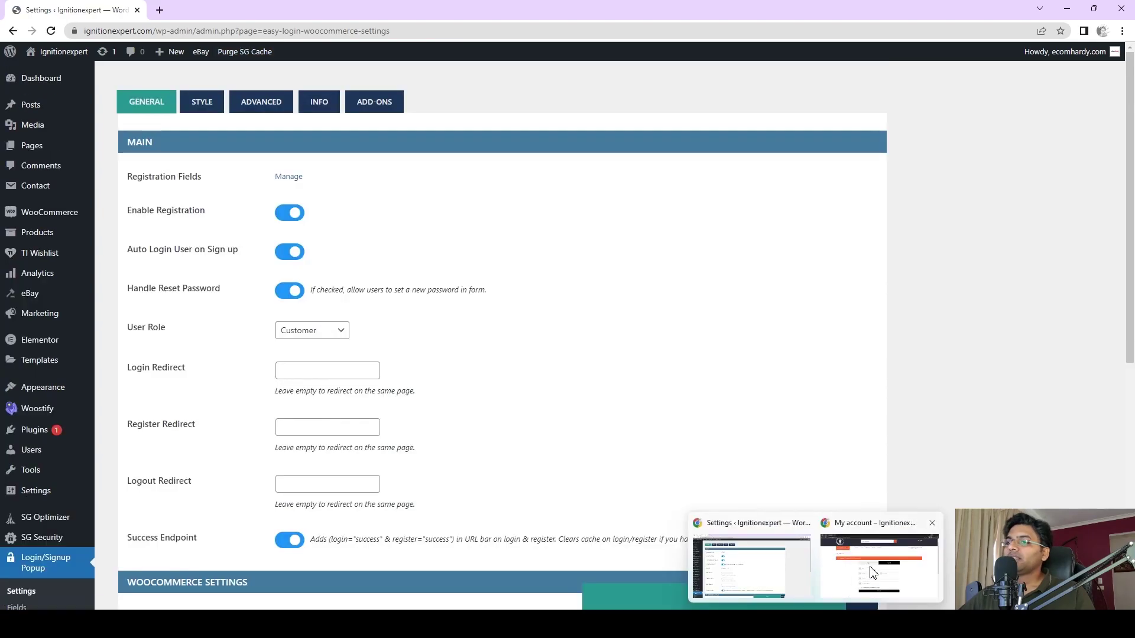
Reload the incognito account page to see purple tabs and buttons, then open Sign Up.
left_click(874, 572)
left_click(51, 30)
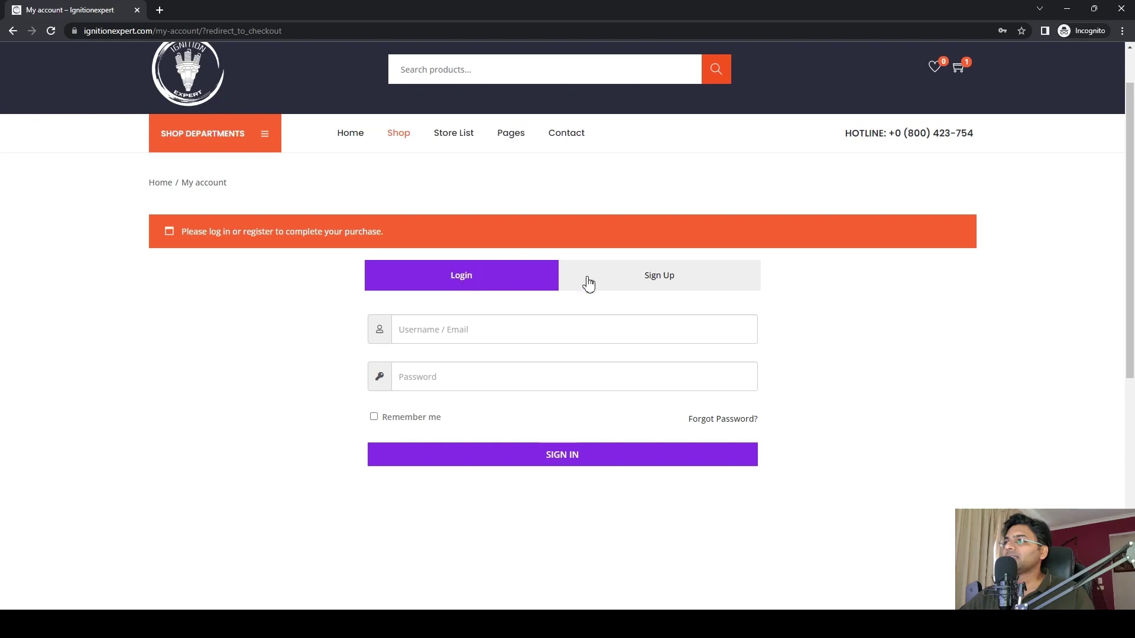
left_click(693, 273)
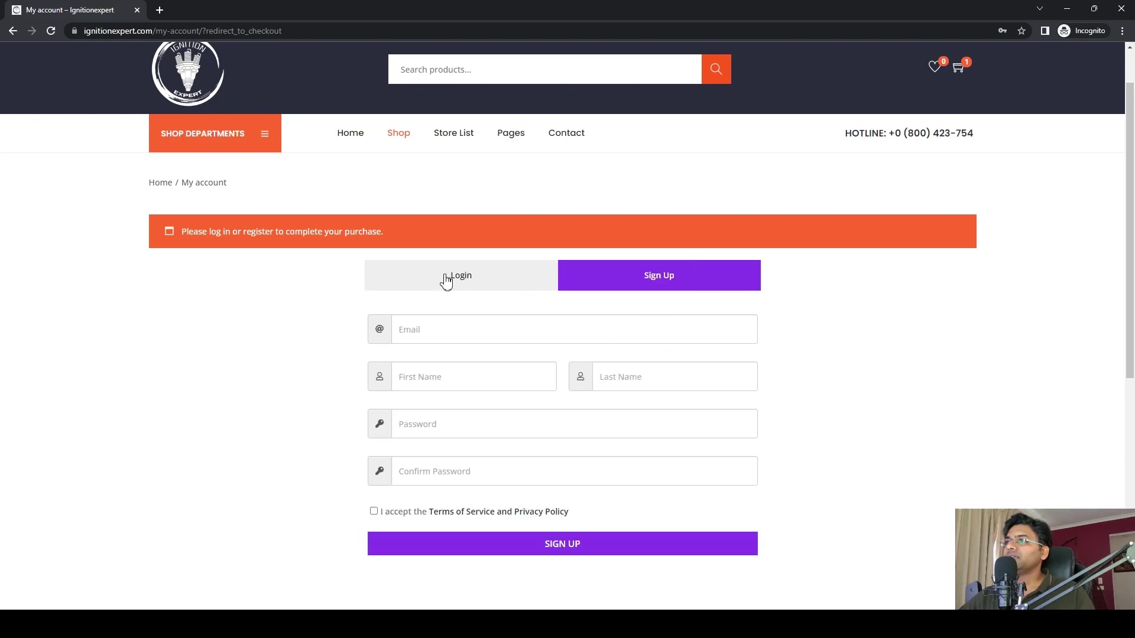